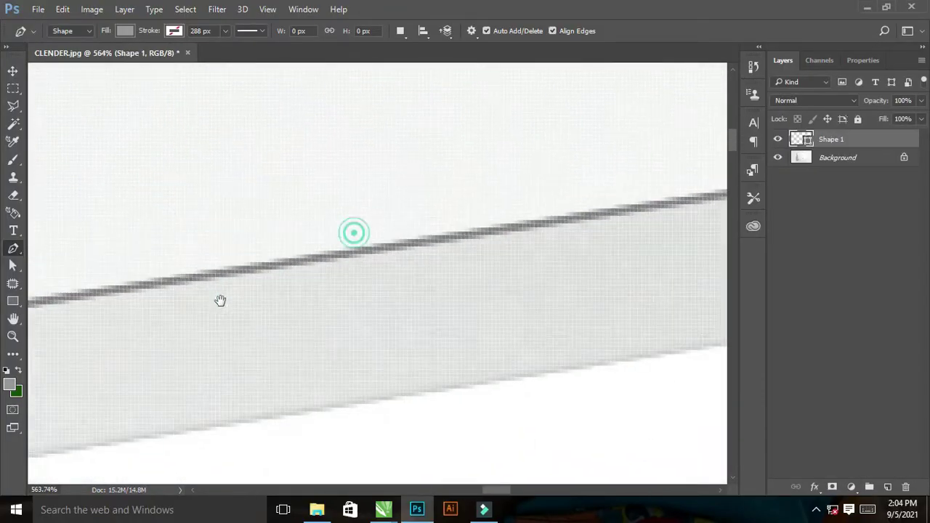
Trace the tent calendar's front-face corners as a grey Pen shape.
drag(220, 300, 245, 252)
mouse_move(270, 215)
mouse_down()
mouse_move(391, 182)
mouse_move(297, 326)
mouse_move(337, 315)
mouse_move(504, 358)
mouse_up()
click(504, 358)
mouse_move(327, 376)
mouse_down()
mouse_move(439, 272)
mouse_move(331, 365)
mouse_move(429, 287)
mouse_up()
click(442, 274)
click(434, 285)
Set Shape 1's fill to 0% and place it in a new group named OBJECT.
alt+click(422, 259)
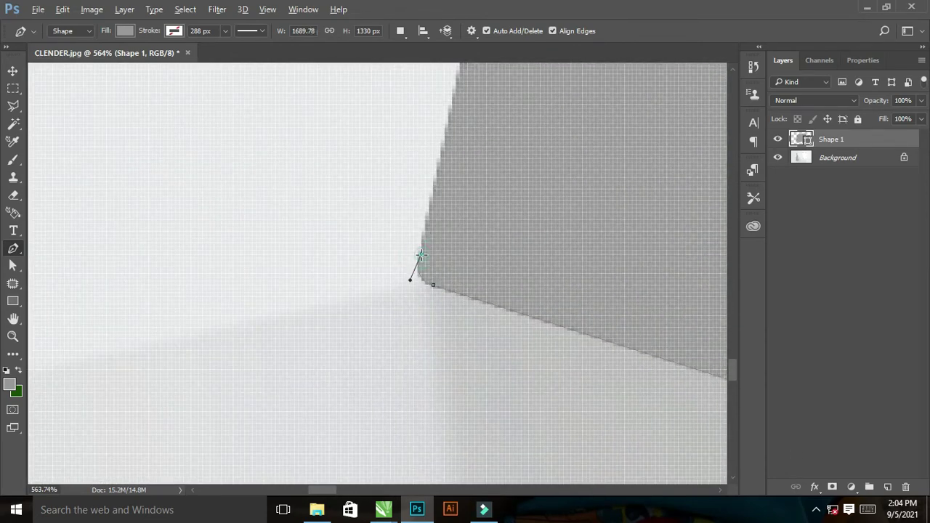
alt+click(436, 154)
alt+click(422, 267)
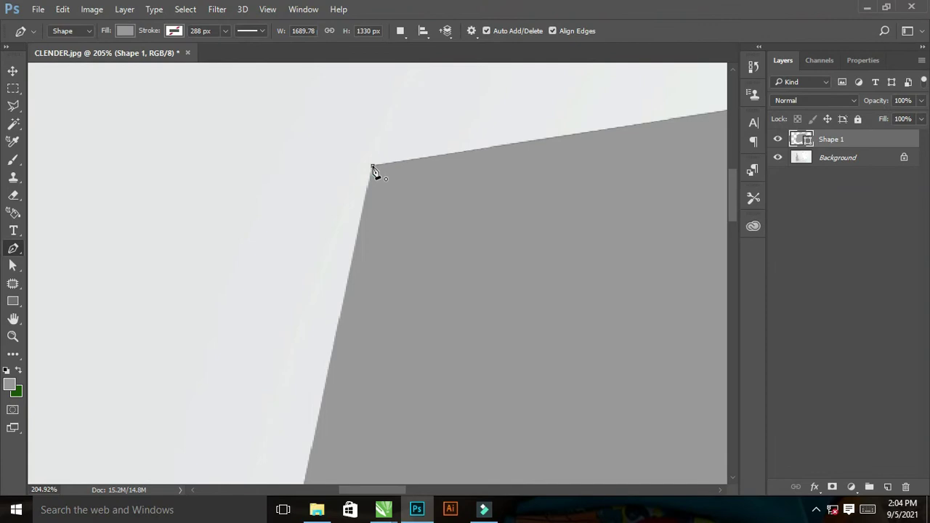
alt+click(473, 262)
alt+click(442, 232)
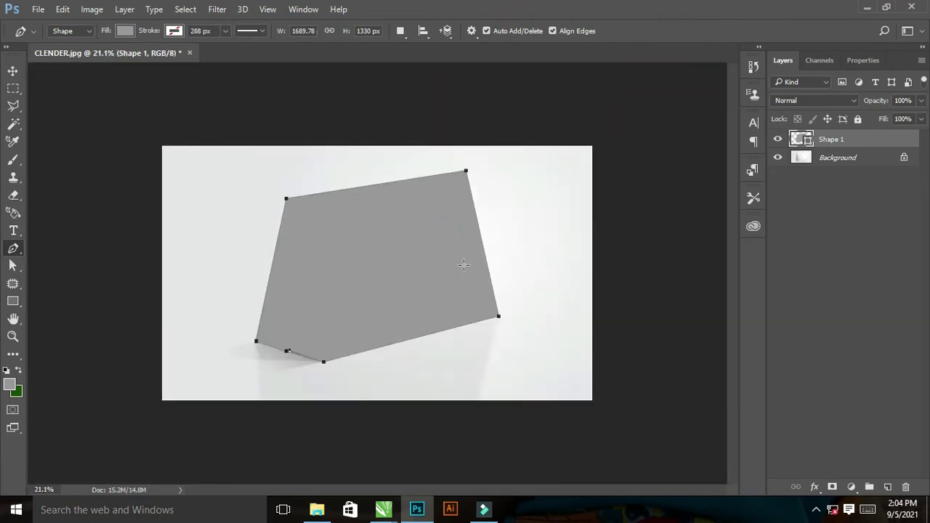
click(921, 118)
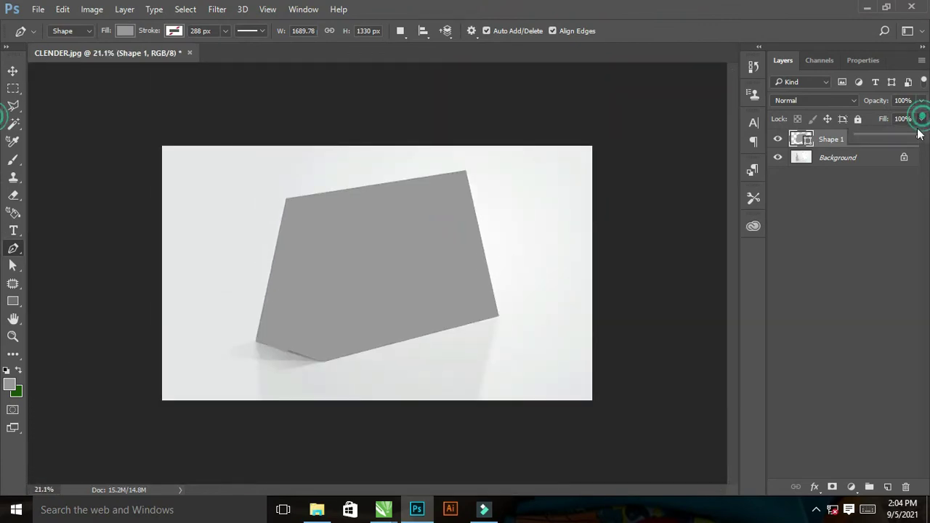
drag(919, 138, 816, 137)
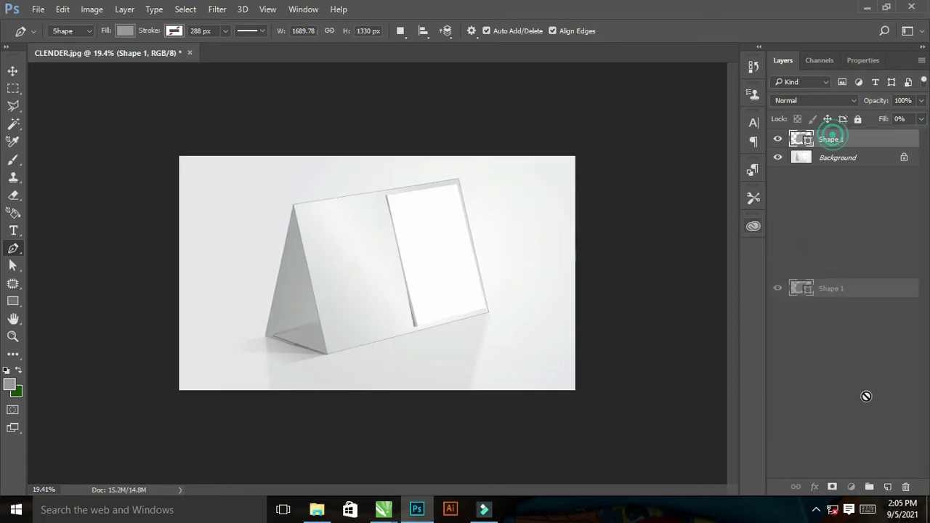
click(871, 486)
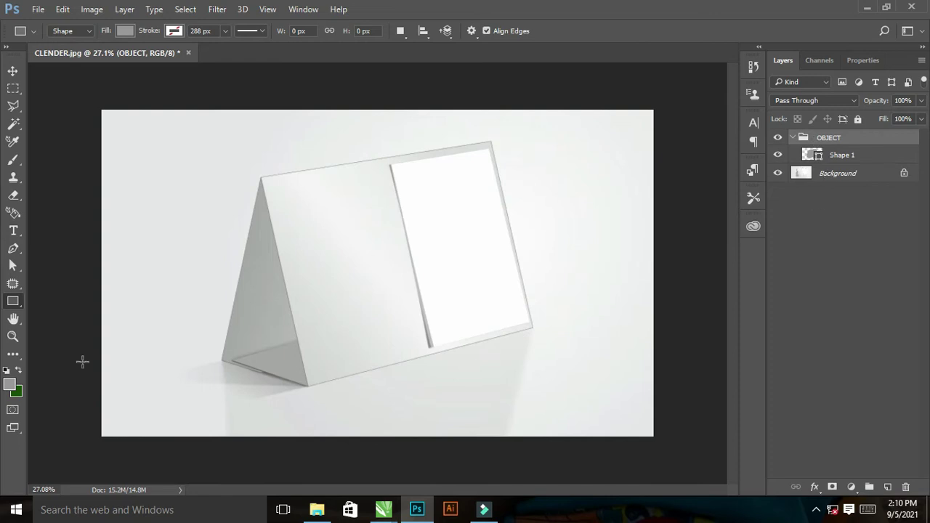
Draw three grey rectangles: a narrow left one, a wide middle one, and a right one.
drag(137, 202, 193, 371)
mouse_move(200, 201)
mouse_down()
mouse_move(444, 371)
mouse_move(431, 371)
mouse_up()
drag(450, 201, 549, 371)
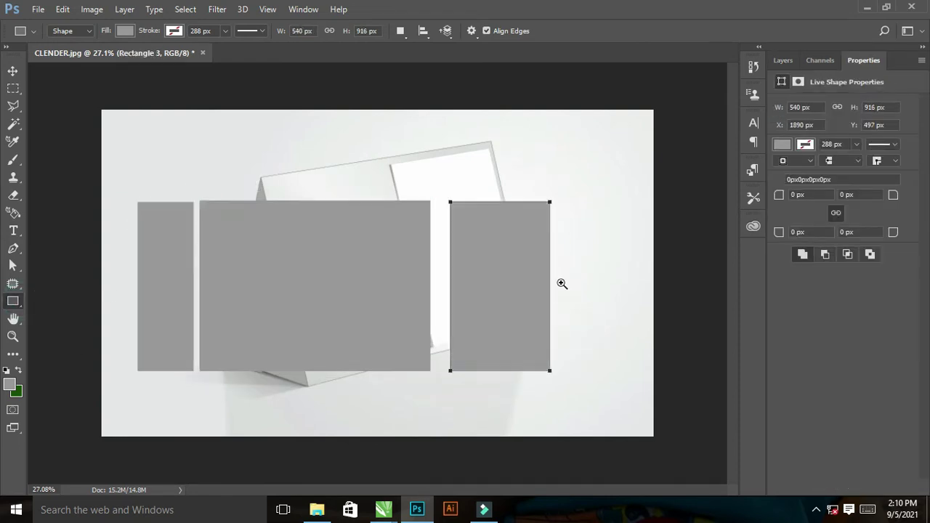
click(783, 59)
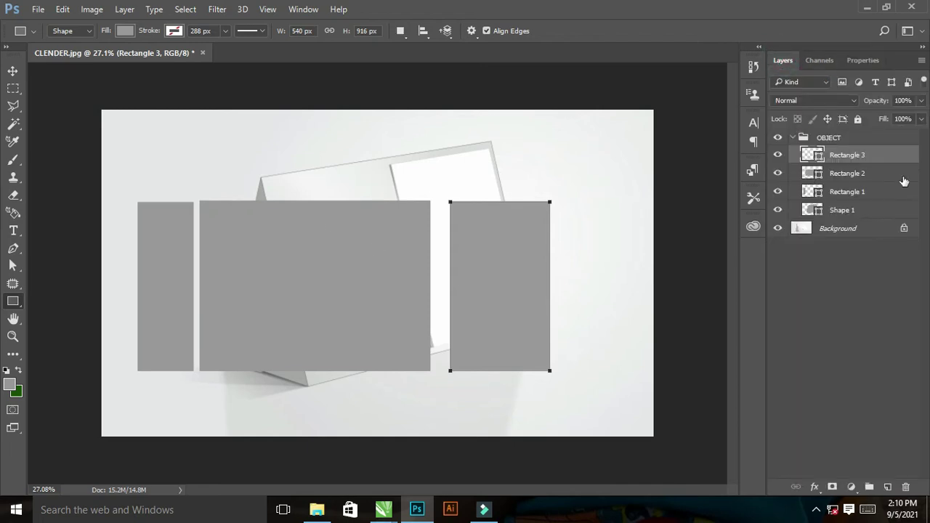
Move the three rectangles out of OBJECT into a new group named EDIT.
shift+click(848, 192)
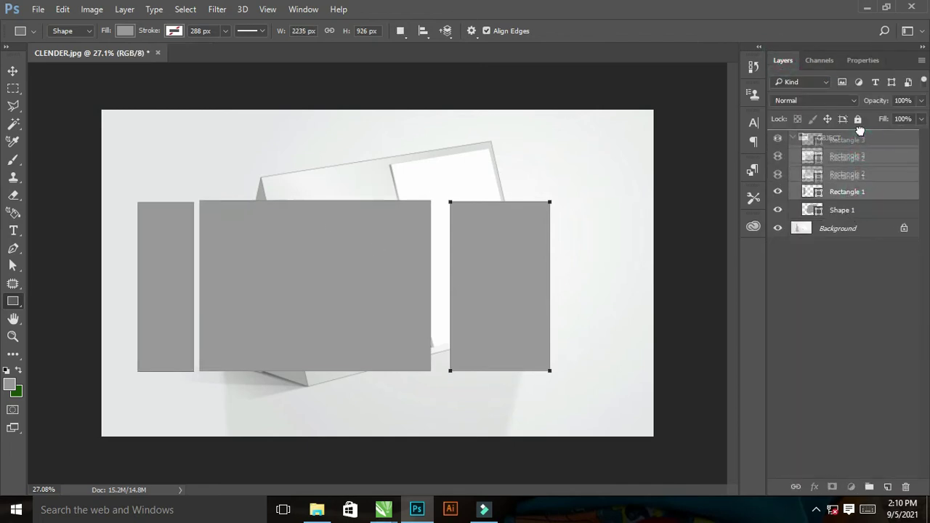
drag(847, 192, 836, 137)
drag(845, 187, 833, 238)
drag(837, 158, 870, 486)
double_click(821, 138)
text(T)
key(Return)
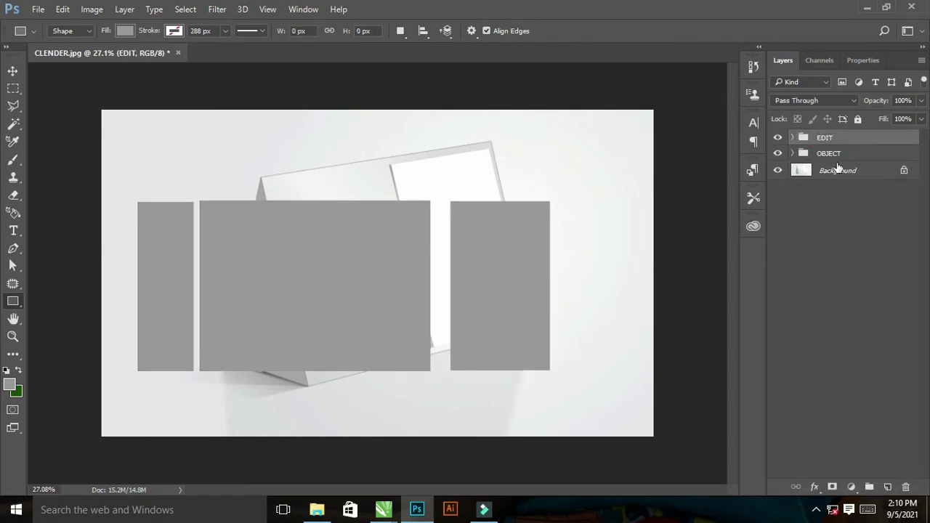
Expand the EDIT group and select its rectangle layers.
click(793, 140)
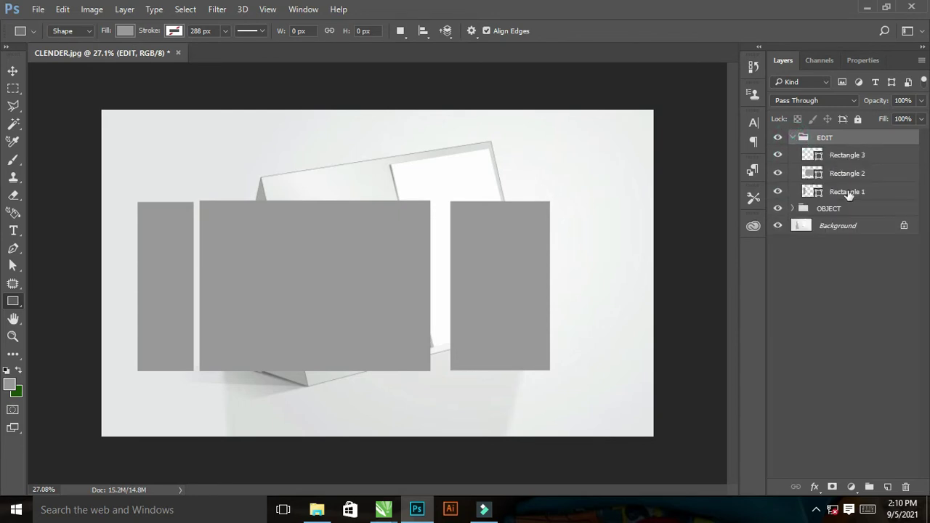
click(849, 193)
shift+click(849, 157)
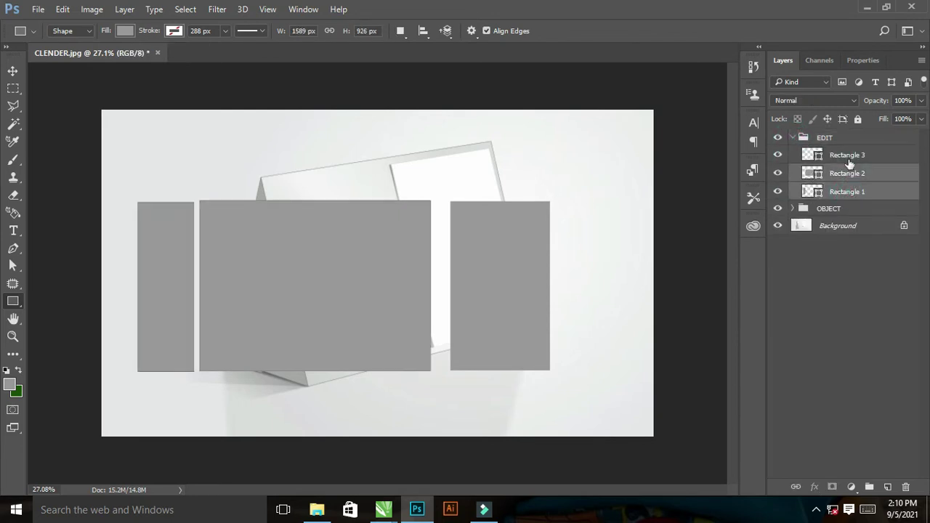
Set the foreground and all three rectangles to red ff0000.
click(9, 390)
text(ff0000)
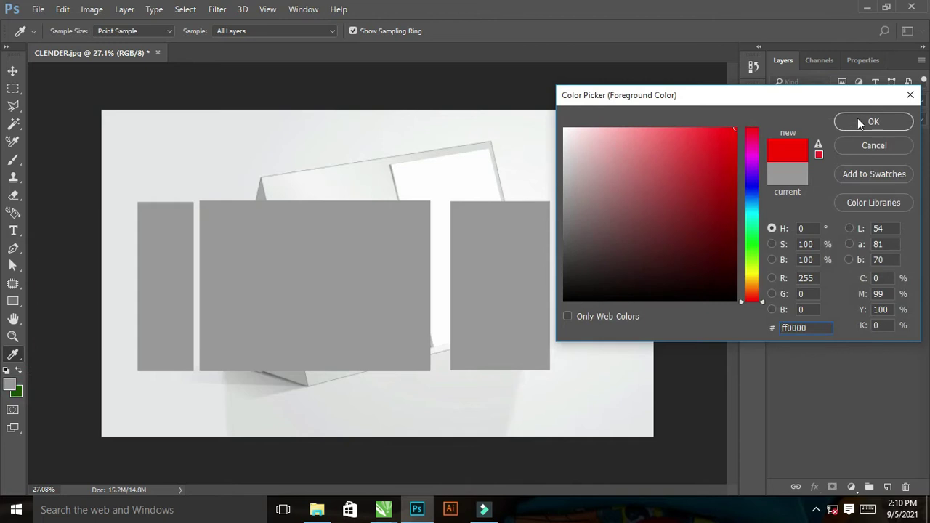
click(845, 121)
double_click(808, 192)
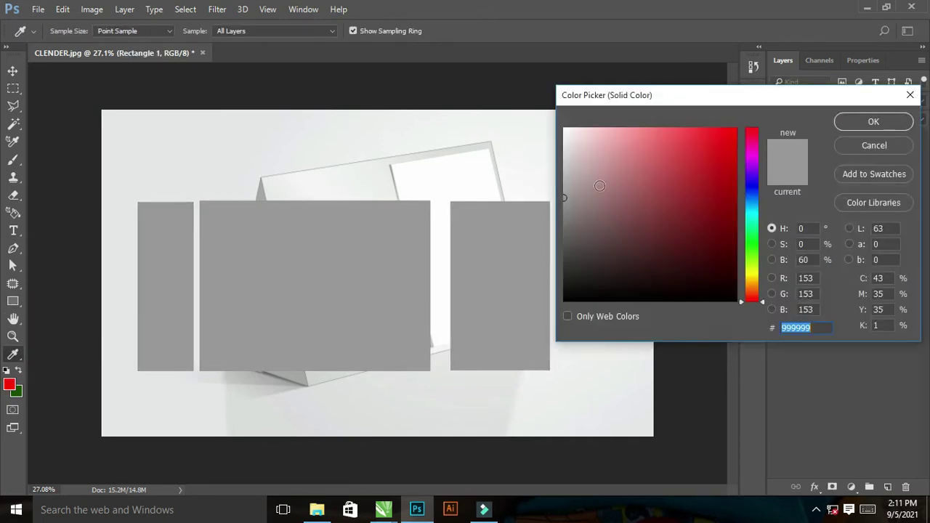
text(ff0000)
click(814, 121)
double_click(808, 174)
text(ff0000)
click(874, 121)
double_click(808, 155)
text(ff0000)
click(891, 126)
Rename Rectangles 1–3 to BACK COLOUR, BACK and CALENDER.
double_click(845, 192)
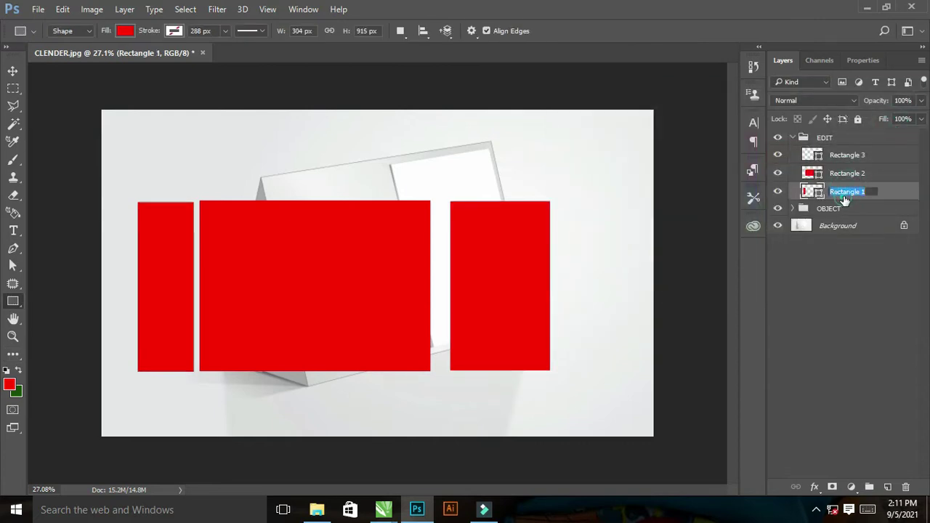
key(Return)
click(821, 176)
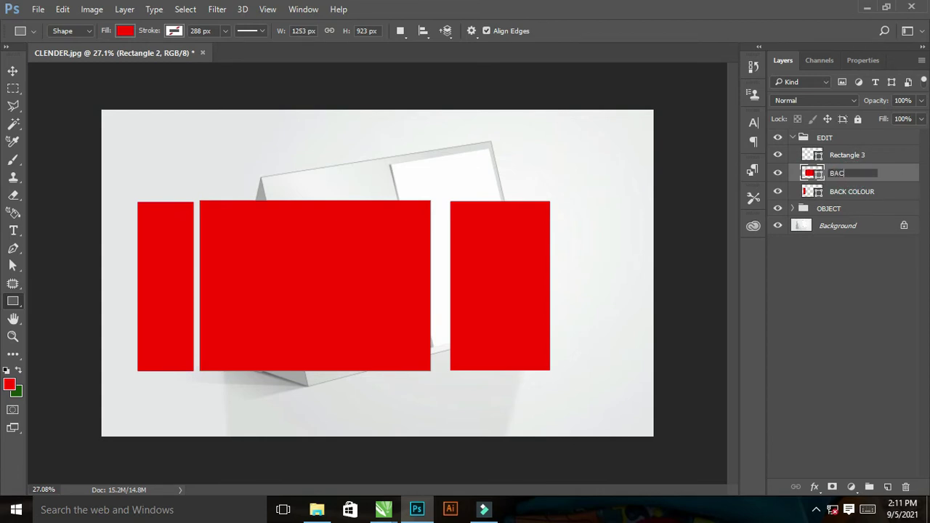
text(K)
key(Return)
double_click(849, 156)
text(CALENDE)
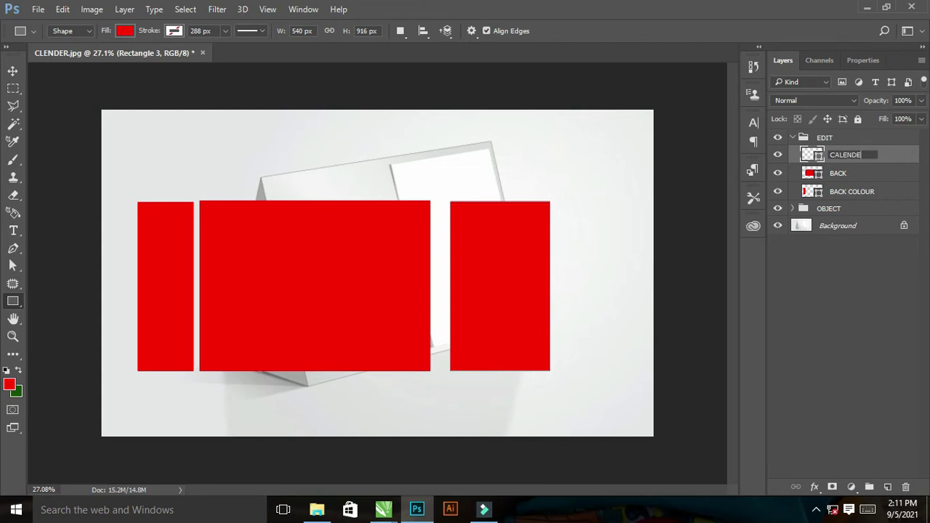
text(R)
key(Return)
Convert BACK and BACK COLOUR to smart objects and hide BACK.
right_click(870, 159)
key(Escape)
right_click(867, 174)
click(620, 236)
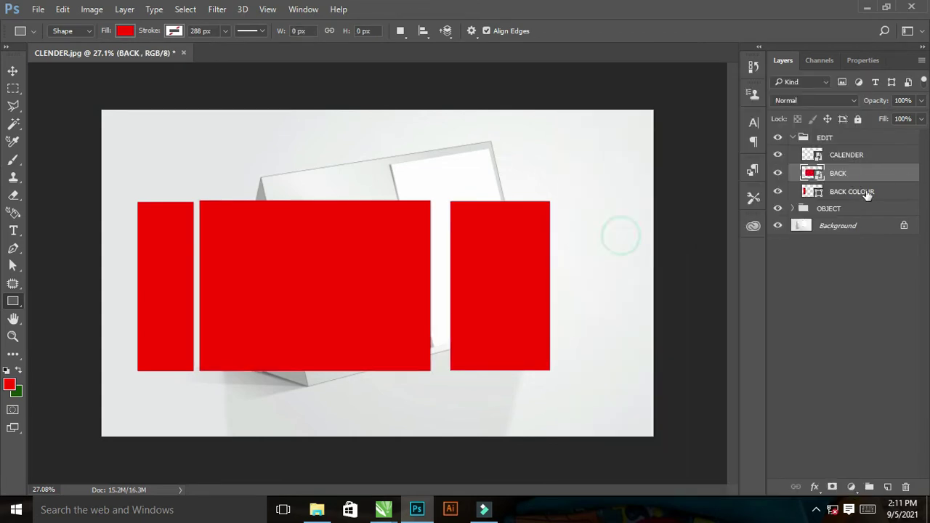
right_click(867, 192)
click(617, 239)
click(778, 173)
Hide CALENDER, lower BACK COLOUR's fill, and start a Distort transform on it.
click(777, 154)
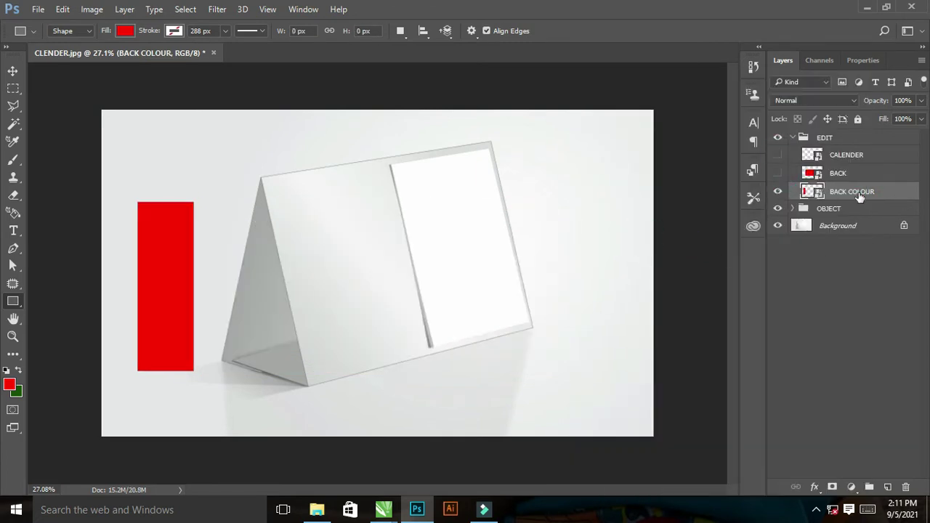
key(ctrl+t)
click(922, 119)
drag(914, 131, 865, 131)
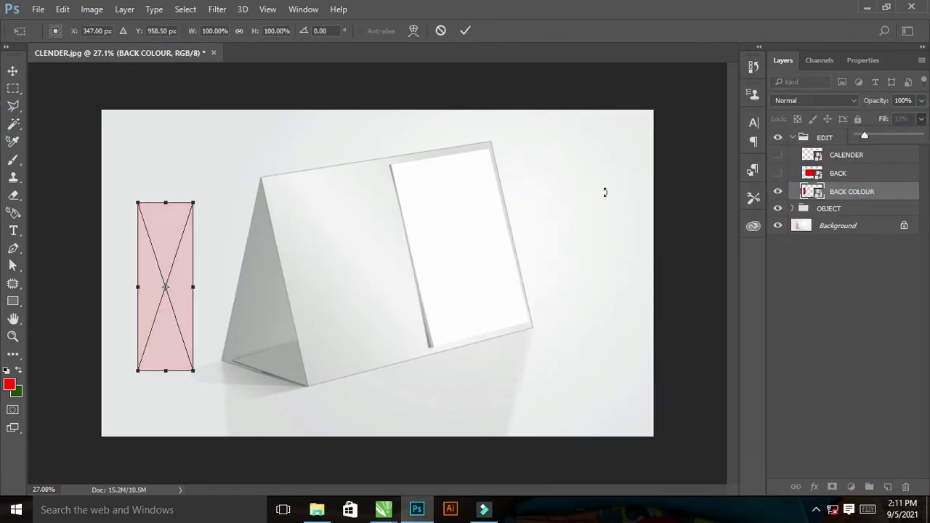
right_click(201, 231)
click(212, 345)
Drag BACK COLOUR's four corners onto the tent's triangular side and peak.
drag(193, 371, 308, 386)
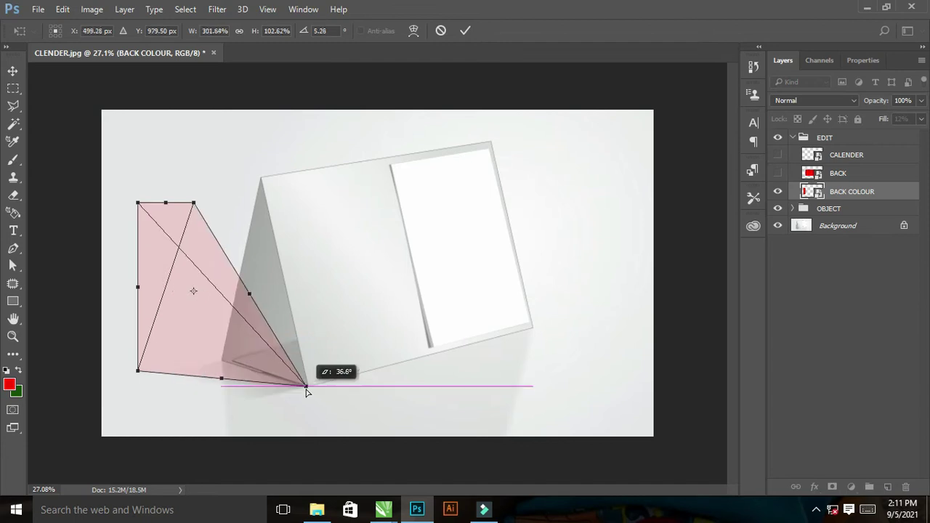
drag(194, 202, 259, 175)
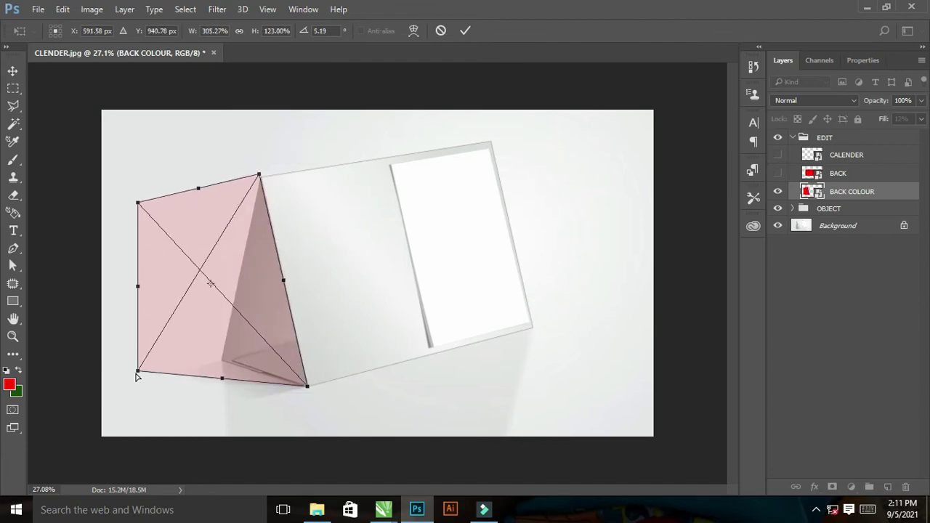
drag(137, 371, 222, 361)
drag(138, 205, 256, 177)
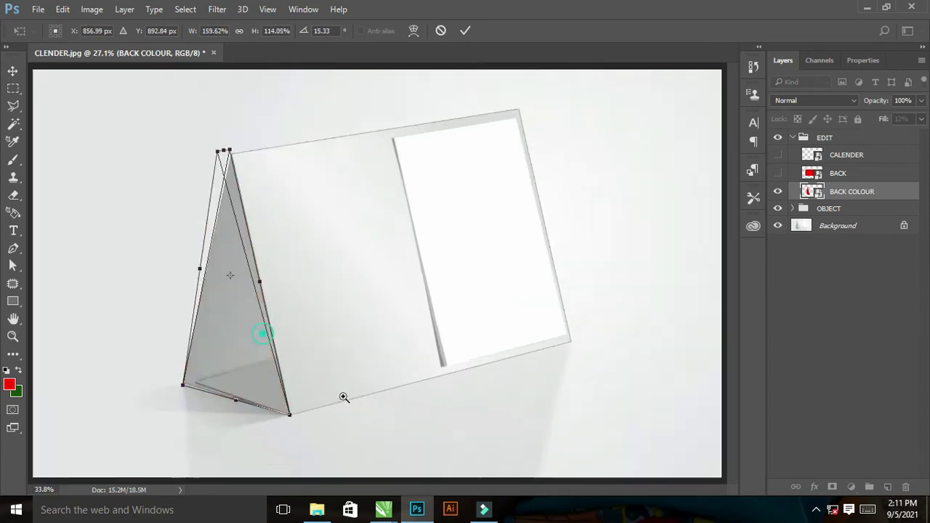
scroll(343, 395, up, 10)
drag(513, 352, 519, 356)
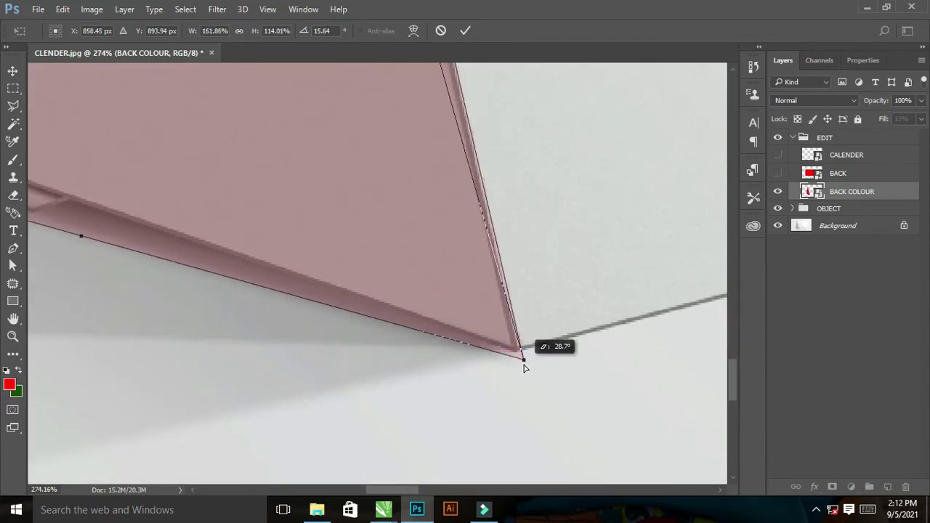
scroll(523, 370, down, 4)
drag(114, 251, 112, 247)
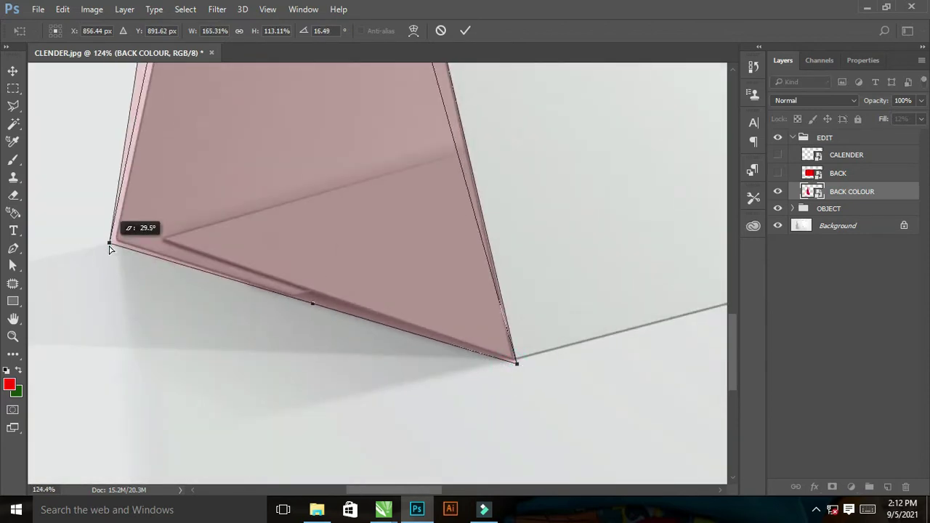
scroll(191, 266, up, 5)
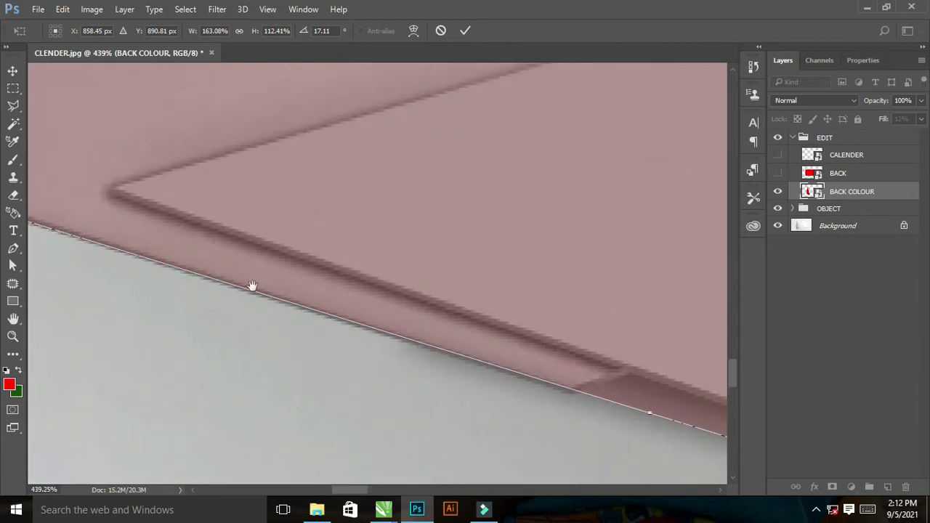
drag(67, 234, 69, 235)
Fine-tune the side shape's corners at the tent peak and edge, then apply.
mouse_move(367, 188)
mouse_down()
mouse_move(322, 373)
mouse_move(438, 279)
mouse_up()
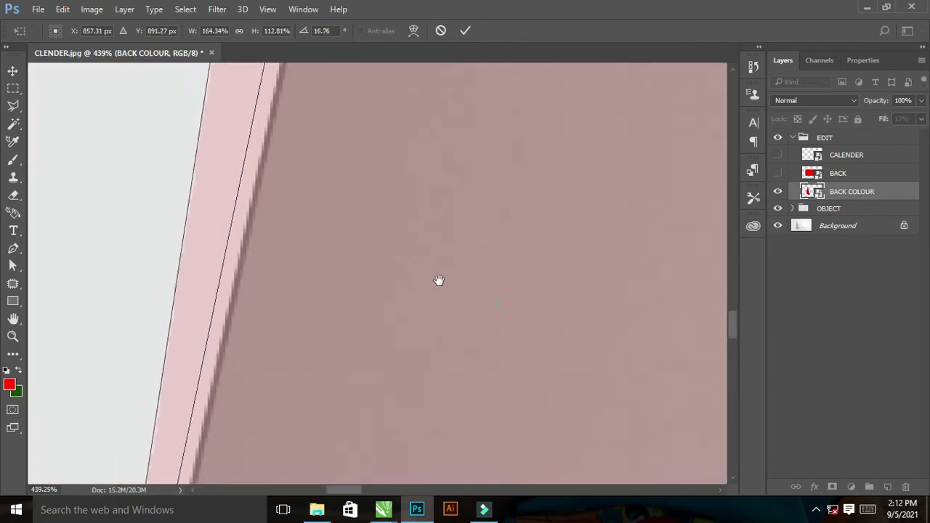
scroll(415, 262, down, 3)
drag(396, 146, 407, 170)
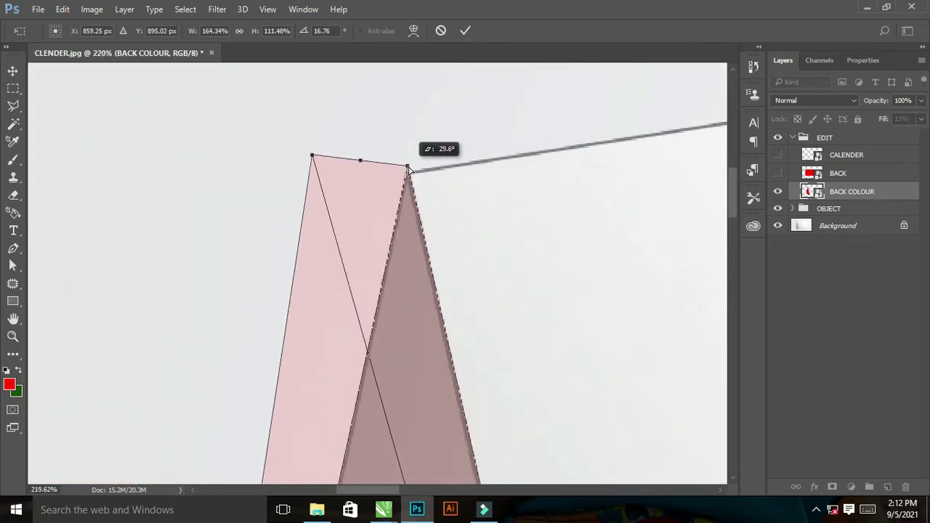
drag(311, 155, 404, 169)
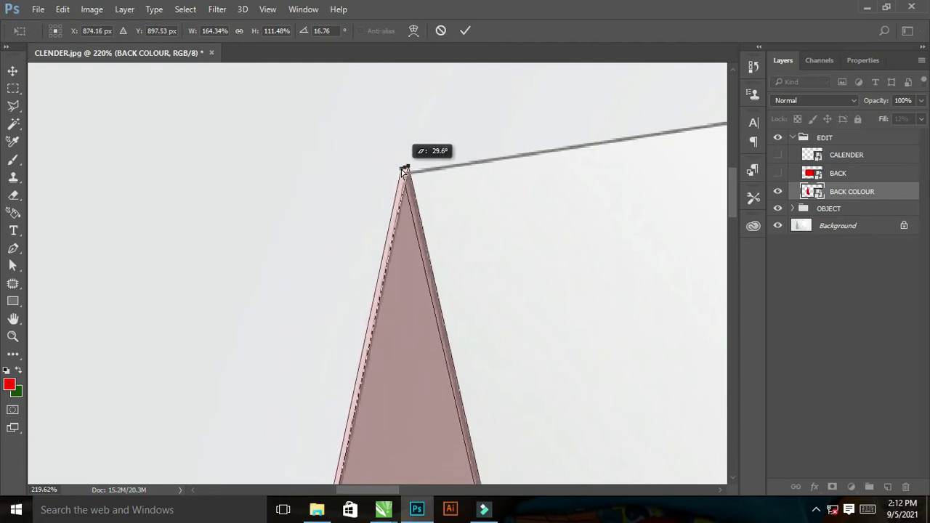
scroll(403, 168, down, 5)
mouse_move(586, 376)
mouse_down()
mouse_move(366, 174)
mouse_move(519, 378)
mouse_up()
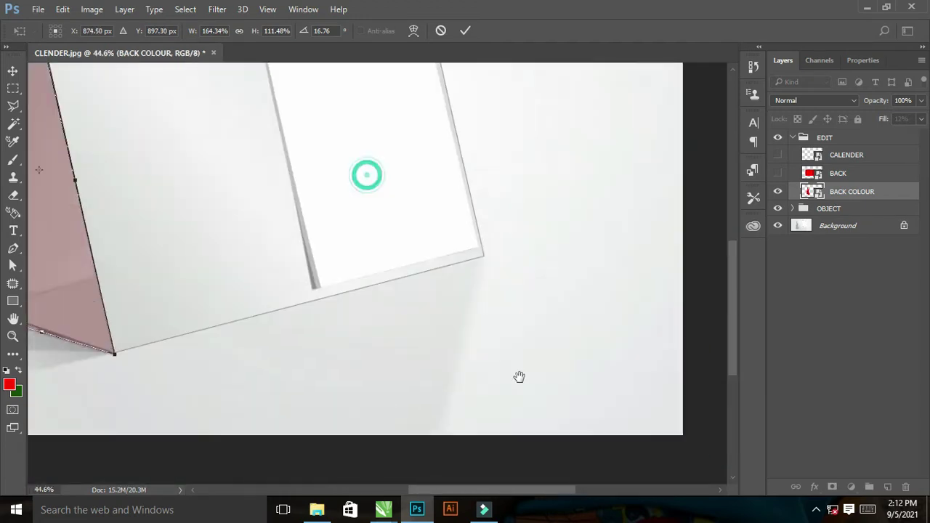
scroll(411, 262, down, 1)
key(Return)
Mask BACK COLOUR to Shape 1's outline, then show and select BACK.
key(u)
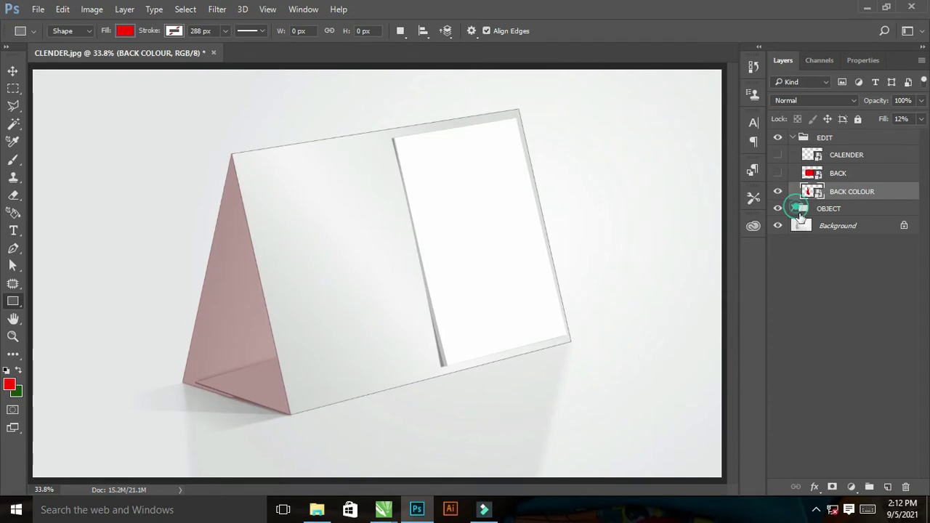
ctrl+click(800, 210)
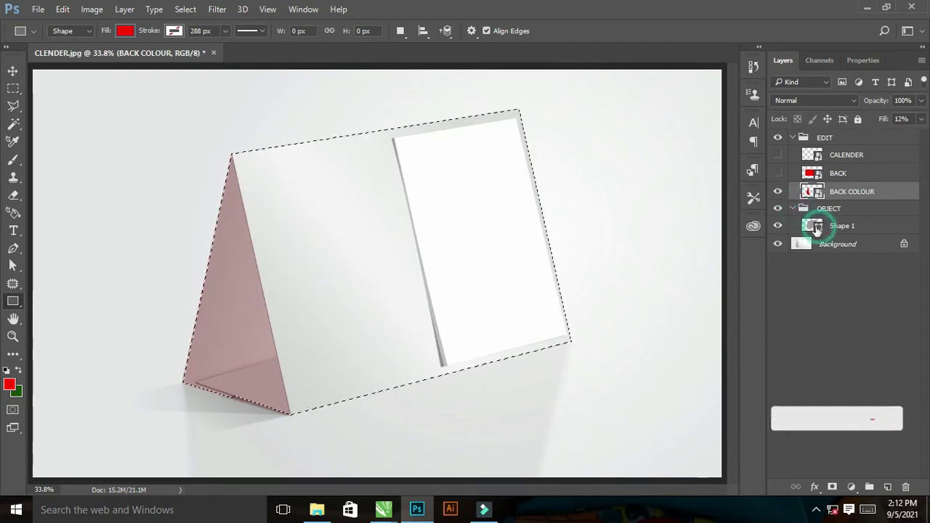
click(833, 487)
click(778, 173)
click(843, 174)
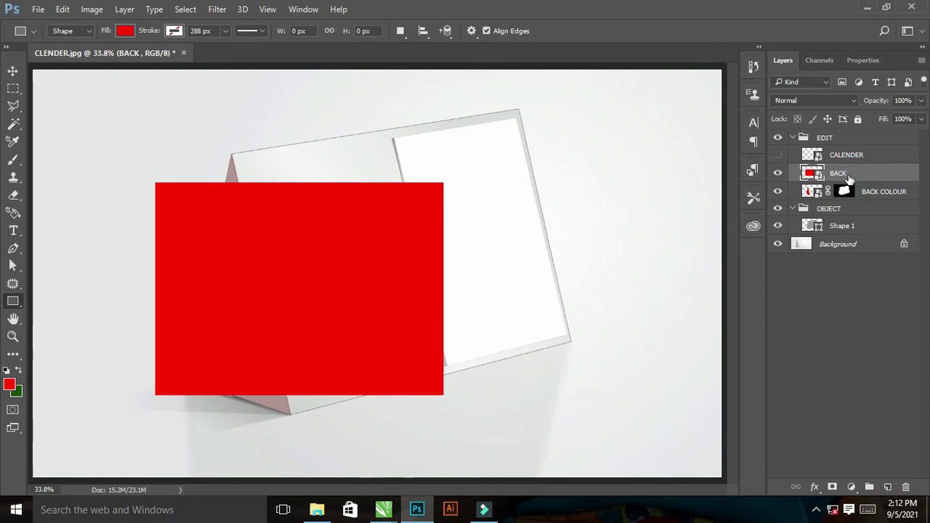
Set BACK's fill to 17% and start a Distort transform on it.
key(ctrl+t)
drag(921, 119, 868, 135)
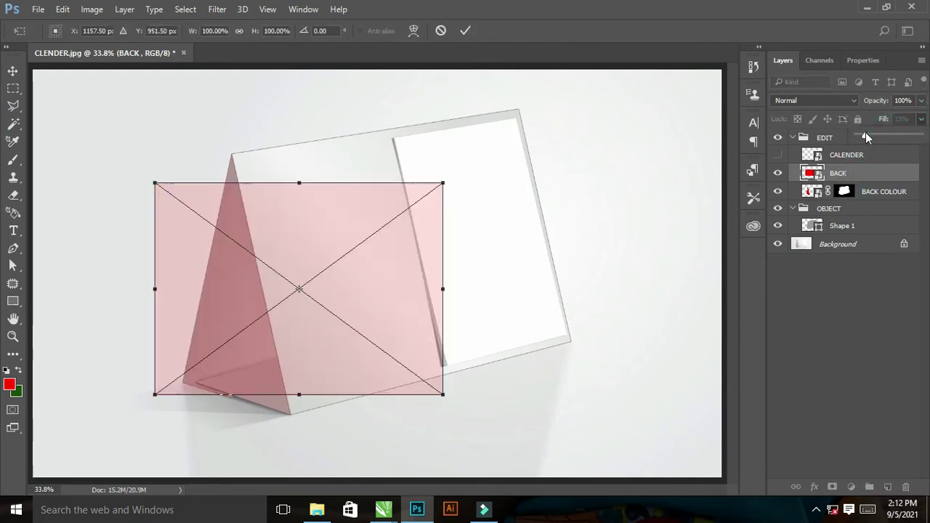
right_click(428, 257)
click(406, 359)
Drag BACK's four corners onto the tent's front face base and ridge.
drag(443, 395, 577, 348)
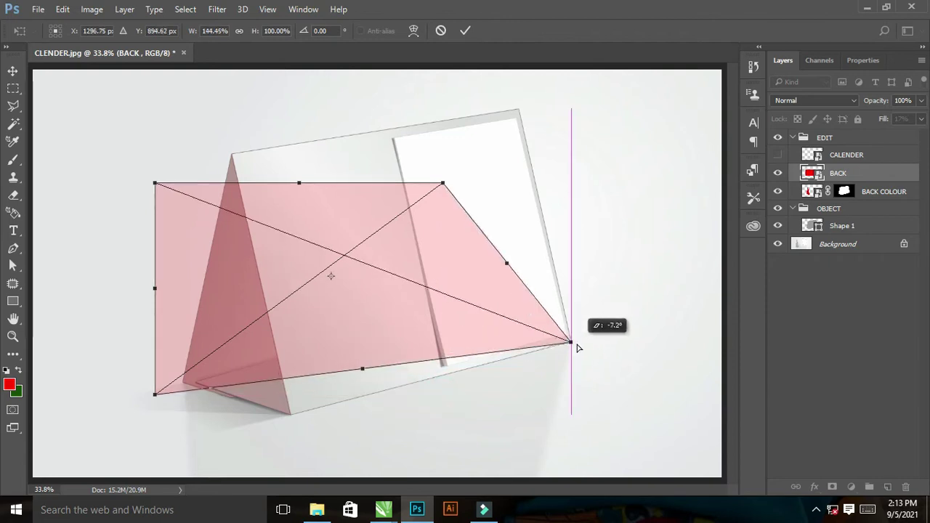
drag(155, 396, 292, 417)
mouse_move(149, 189)
mouse_down()
mouse_move(244, 150)
mouse_move(230, 154)
mouse_up()
drag(442, 183, 519, 110)
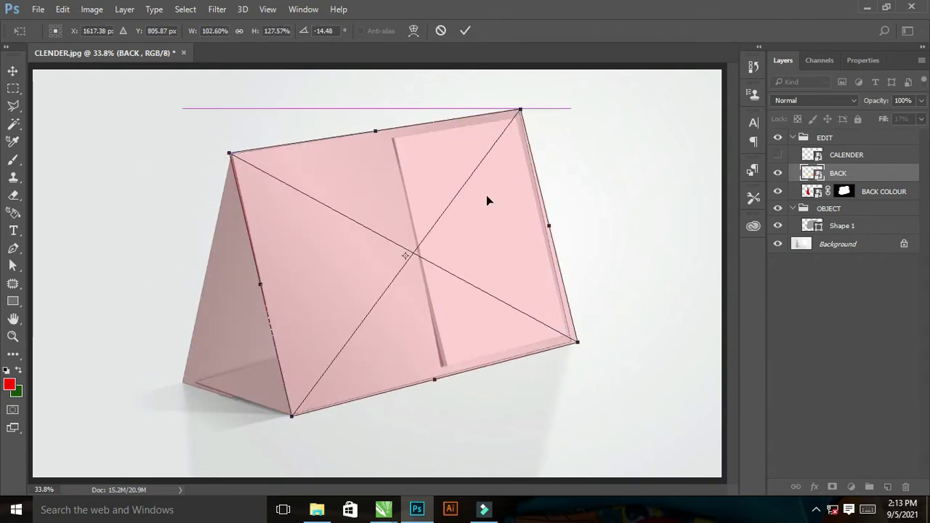
scroll(291, 418, up, 5)
drag(473, 420, 467, 421)
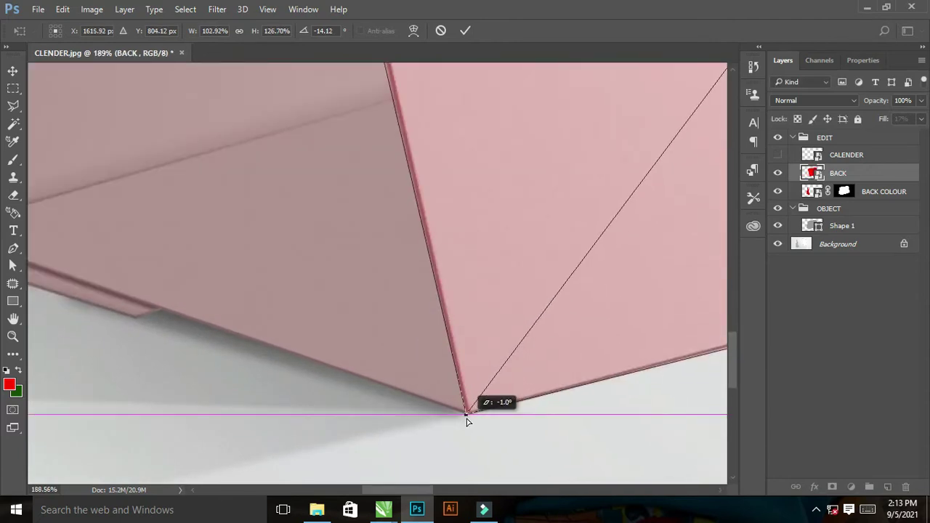
scroll(480, 432, up, 2)
scroll(443, 392, up, 3)
scroll(349, 283, up, 4)
drag(269, 193, 284, 193)
Refine BACK's right-hand corners against the tent edge and commit the distortion.
scroll(558, 202, right, 5)
drag(558, 202, 463, 271)
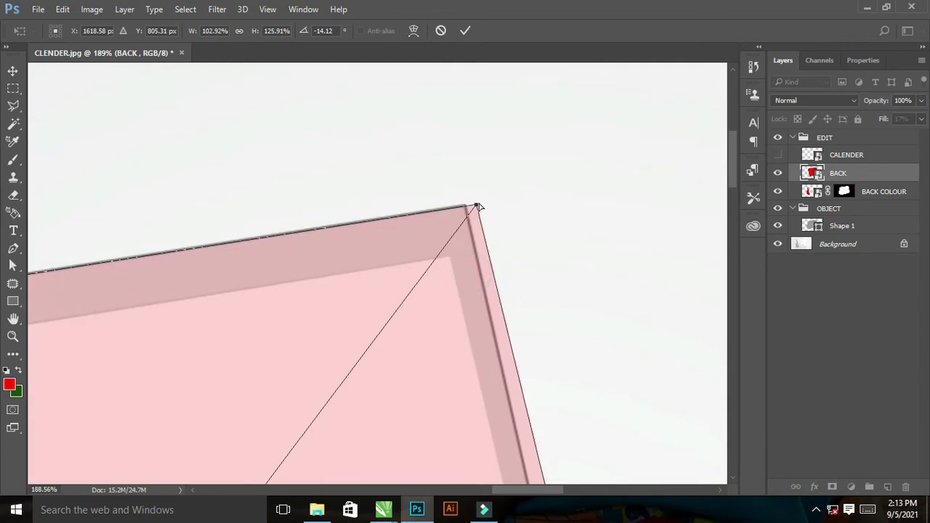
drag(477, 204, 468, 200)
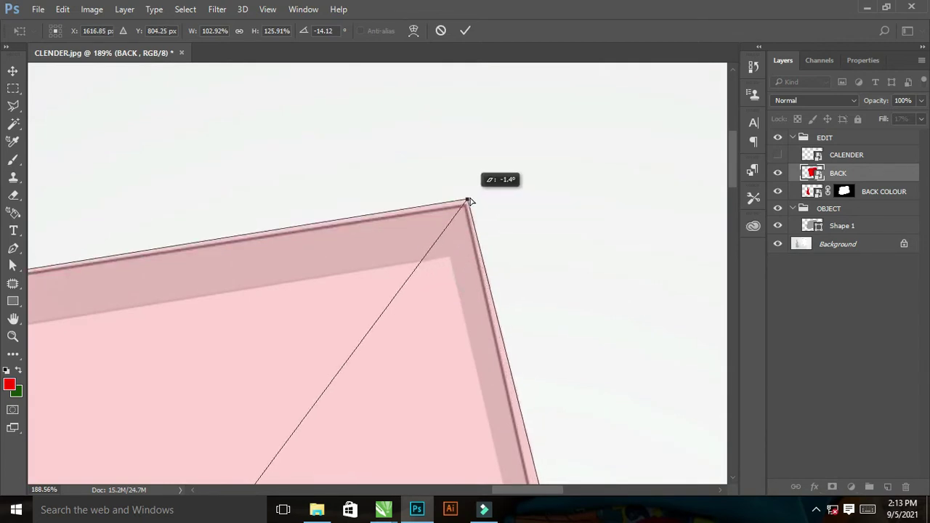
scroll(529, 336, down, 3)
scroll(504, 245, down, 4)
scroll(560, 311, down, 1)
drag(560, 311, 531, 310)
key(ctrl+0)
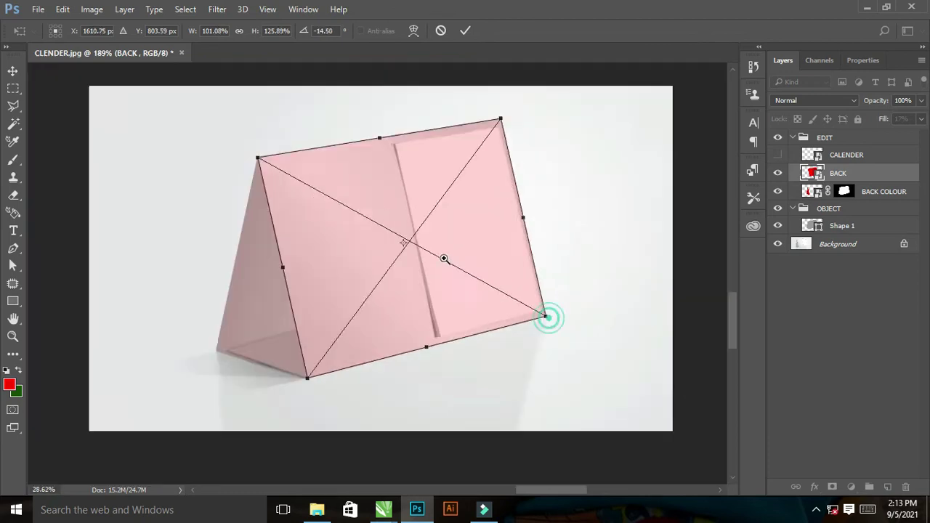
key(Return)
Add a mask to BACK and load BACK COLOUR's mask as a selection.
key(u)
click(833, 487)
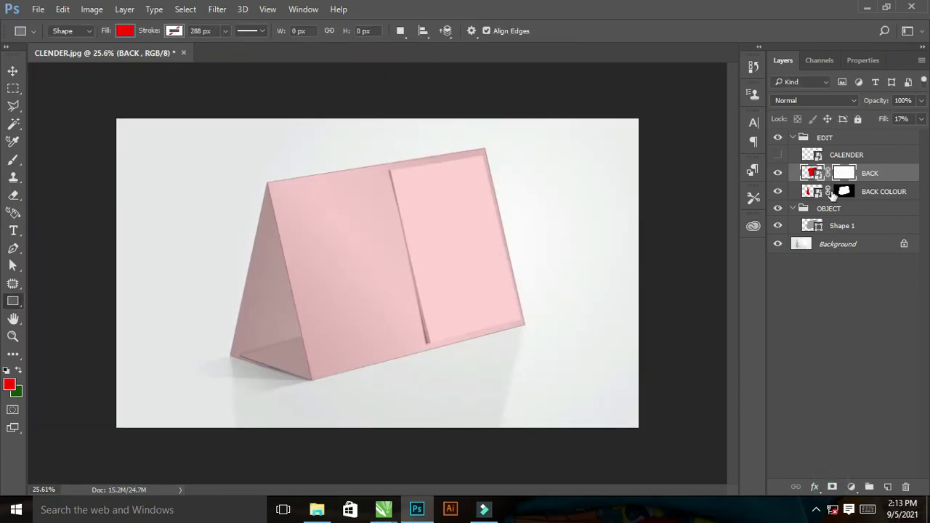
ctrl+click(817, 227)
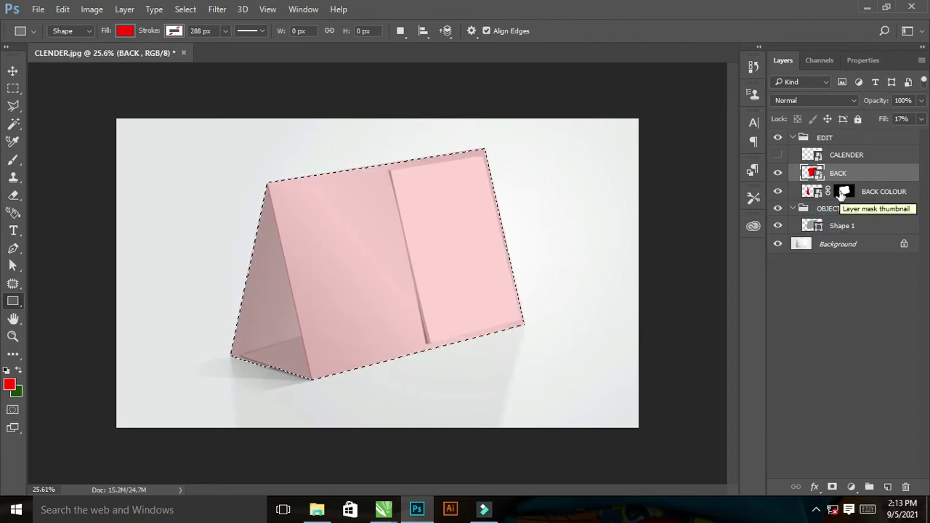
Mask BACK to the tent outline, then show CALENDER and lower its fill to 8%.
click(833, 488)
click(778, 155)
click(847, 157)
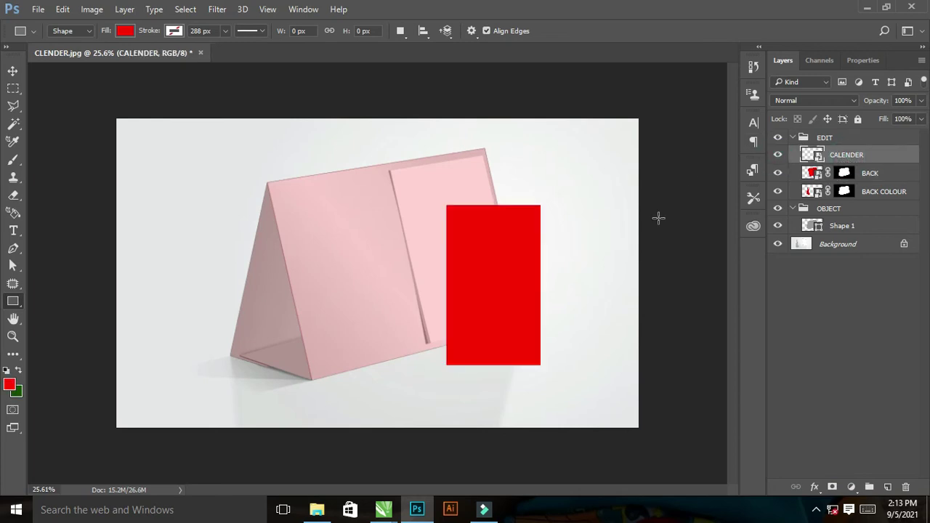
key(ctrl+t)
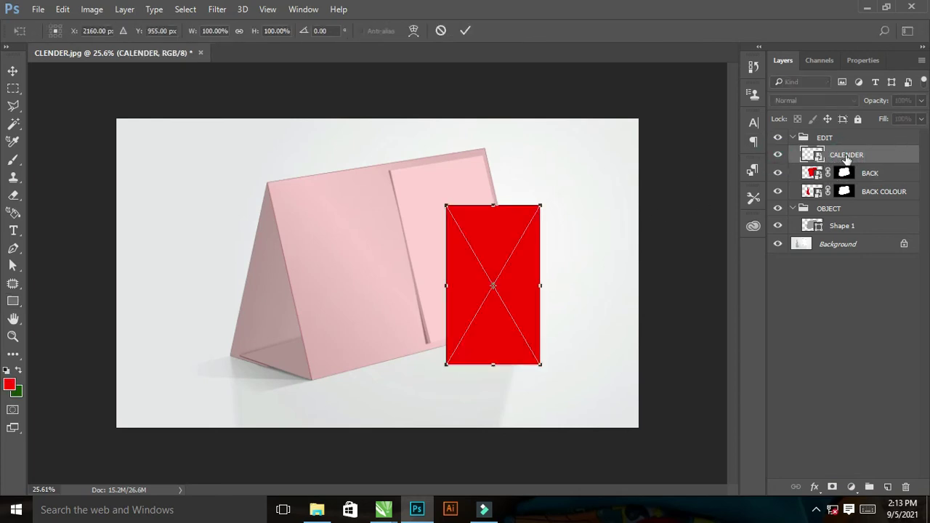
drag(919, 136, 861, 136)
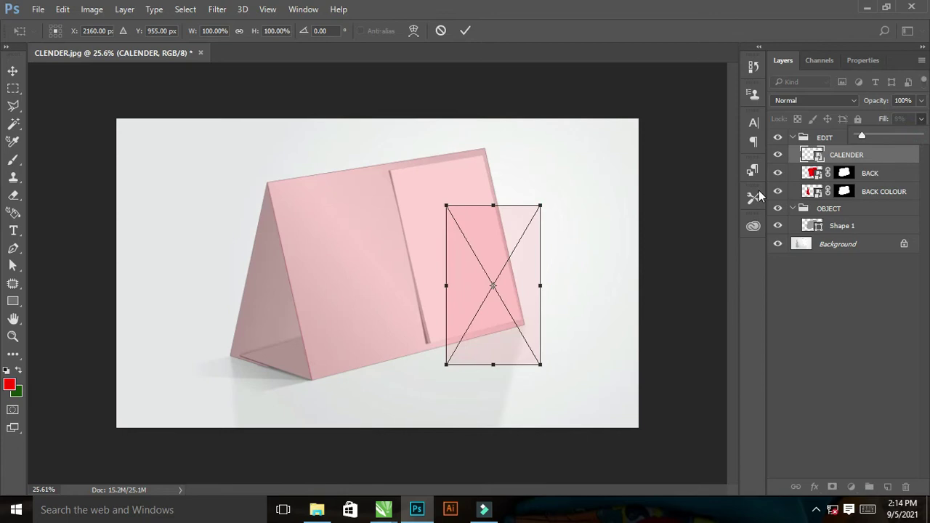
Distort CALENDER's upper corners onto the right page's top edge and apply.
scroll(560, 291, up, 2)
right_click(547, 269)
click(571, 366)
drag(470, 183, 392, 135)
drag(596, 183, 517, 118)
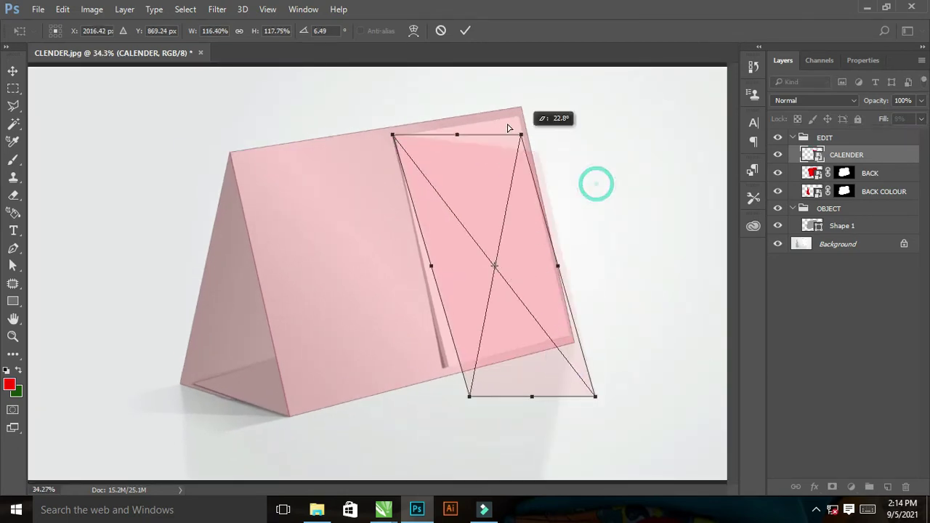
key(Return)
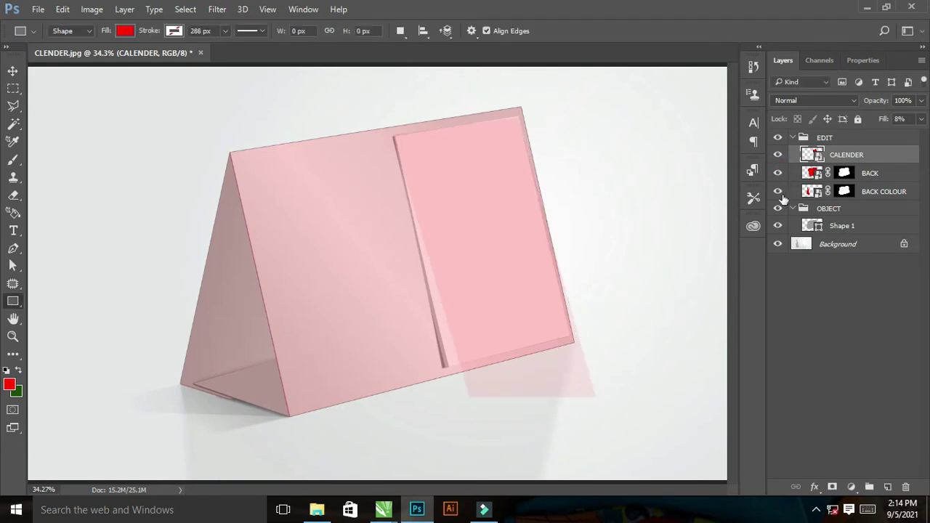
Hide BACK and BACK COLOUR, then distort CALENDER's lower corners onto the page bottom.
drag(778, 191, 777, 173)
key(ctrl+t)
scroll(604, 313, up, 4)
scroll(293, 354, down, 3)
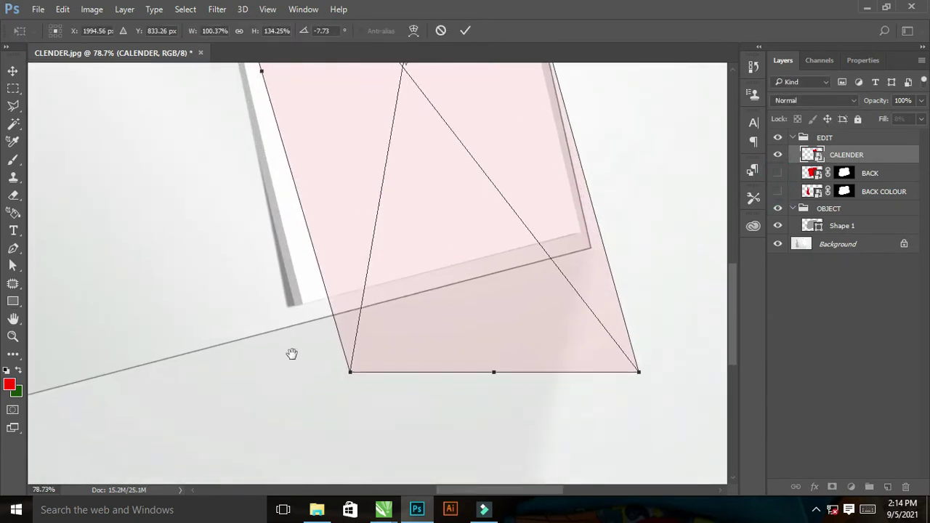
right_click(364, 362)
click(401, 250)
drag(353, 359, 309, 295)
drag(642, 360, 591, 266)
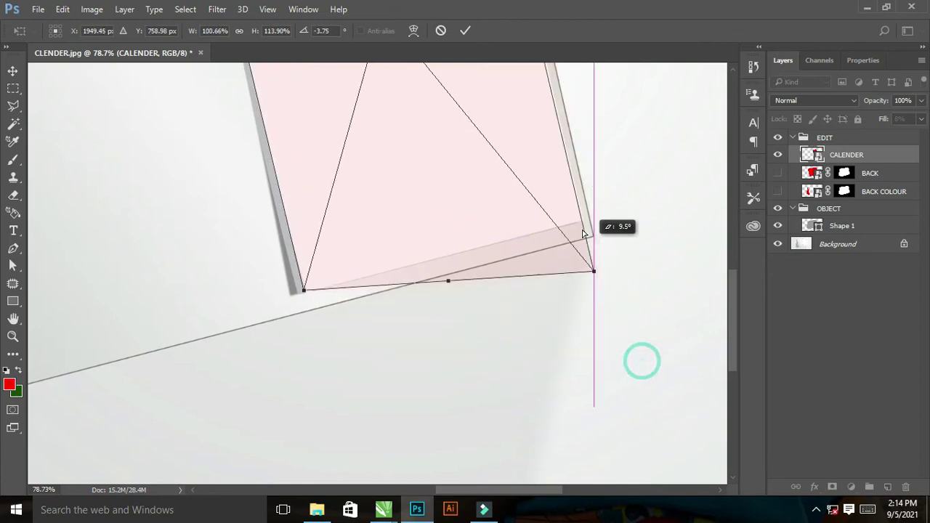
scroll(675, 339, up, 5)
mouse_move(433, 220)
mouse_down()
mouse_move(486, 216)
mouse_move(214, 325)
mouse_move(259, 270)
mouse_move(289, 289)
mouse_move(359, 214)
mouse_move(340, 345)
mouse_up()
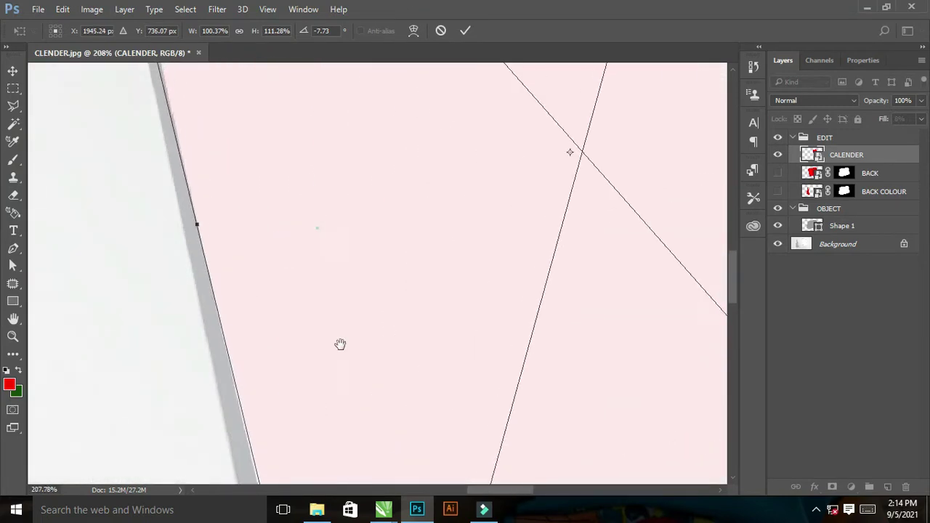
Align CALENDER's upper corners with the page edges and switch to Warp.
scroll(399, 380, down, 2)
mouse_move(134, 185)
mouse_down()
mouse_move(299, 314)
mouse_move(275, 342)
mouse_up()
mouse_move(509, 235)
mouse_down()
mouse_move(516, 214)
mouse_move(478, 129)
mouse_up()
scroll(502, 276, down, 5)
right_click(295, 105)
click(320, 220)
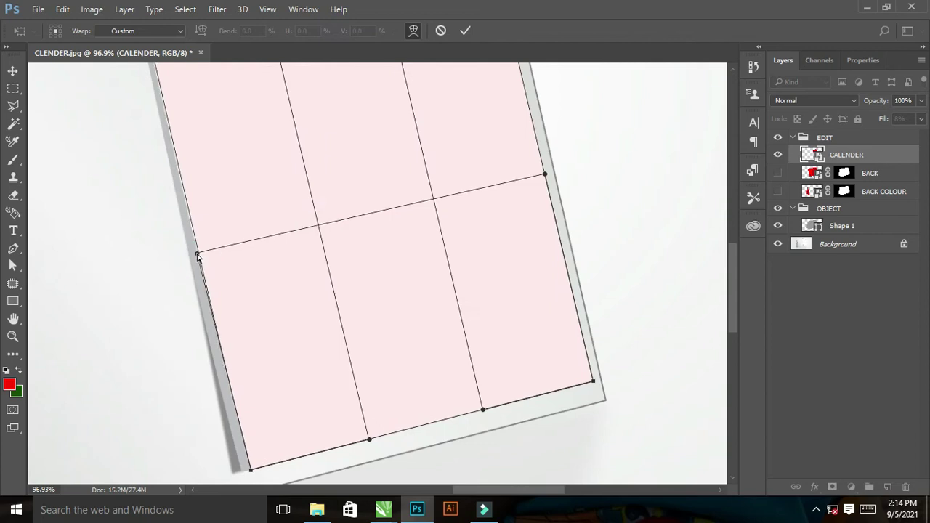
scroll(421, 310, down, 1)
scroll(407, 301, down, 4)
Apply the warp and make the BACK and BACK COLOUR layers visible again.
key(Return)
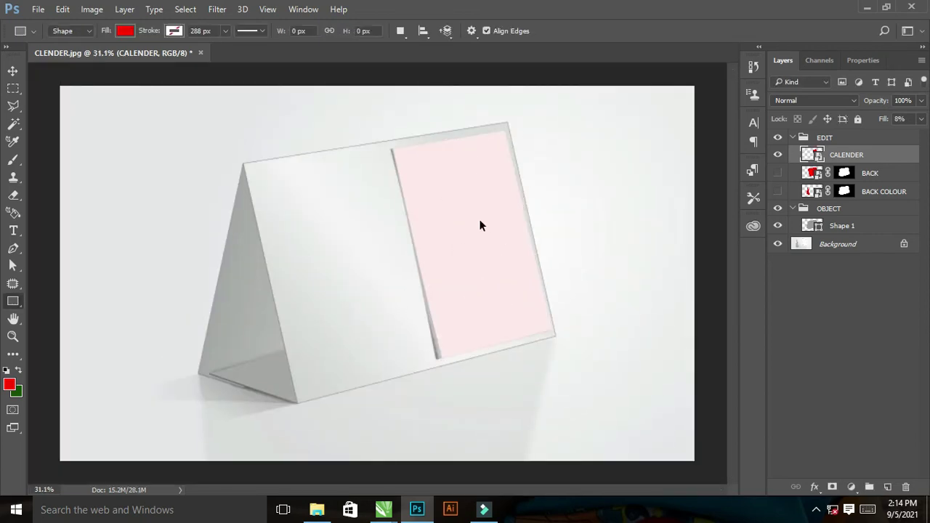
scroll(494, 281, up, 2)
scroll(525, 290, up, 2)
drag(777, 173, 777, 191)
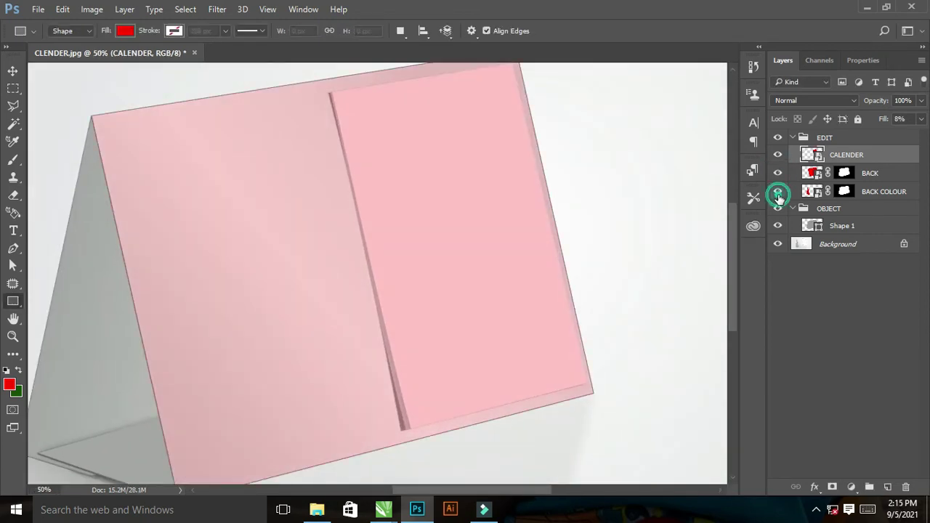
scroll(490, 276, down, 3)
Expand the EDIT group and open the BACK smart object for editing.
click(793, 138)
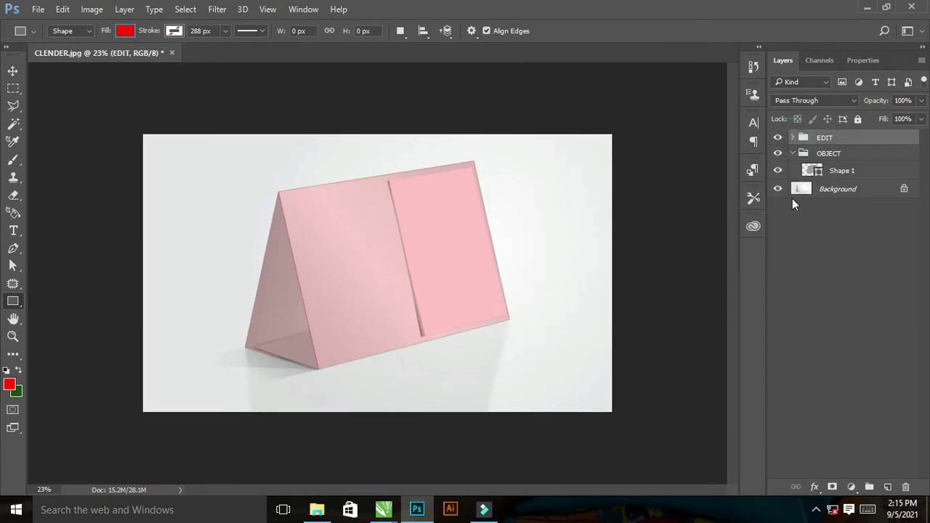
click(793, 138)
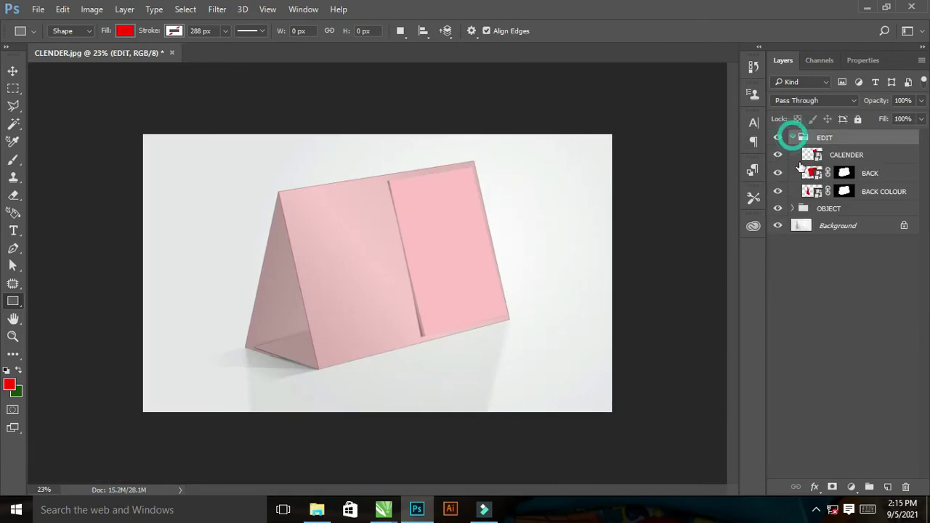
click(805, 190)
double_click(812, 173)
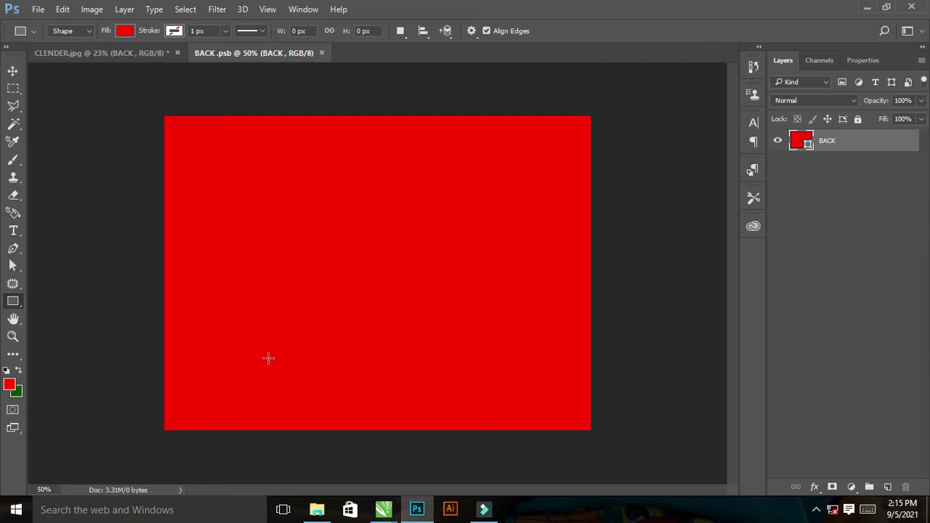
Check the calendar design in CorelDRAW, then go to the desktop.
key(super+d)
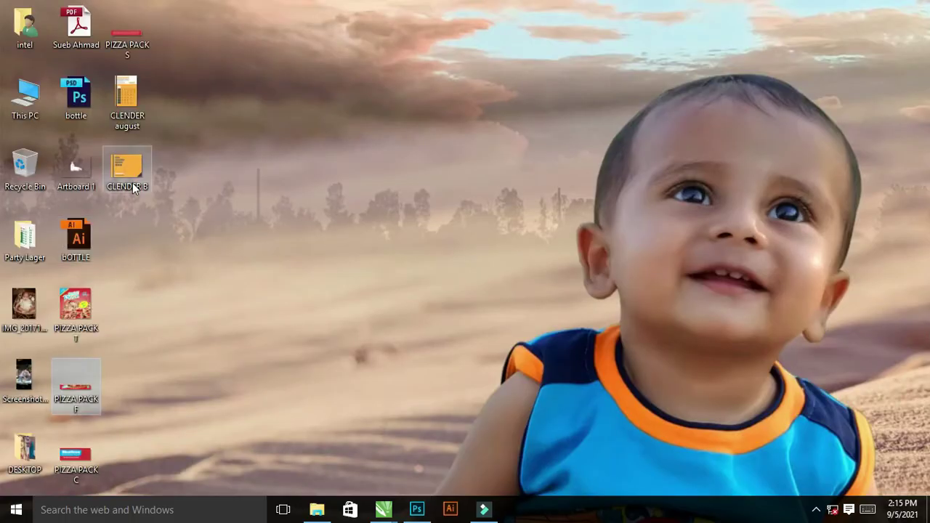
key(alt+Tab)
key(alt+Tab)
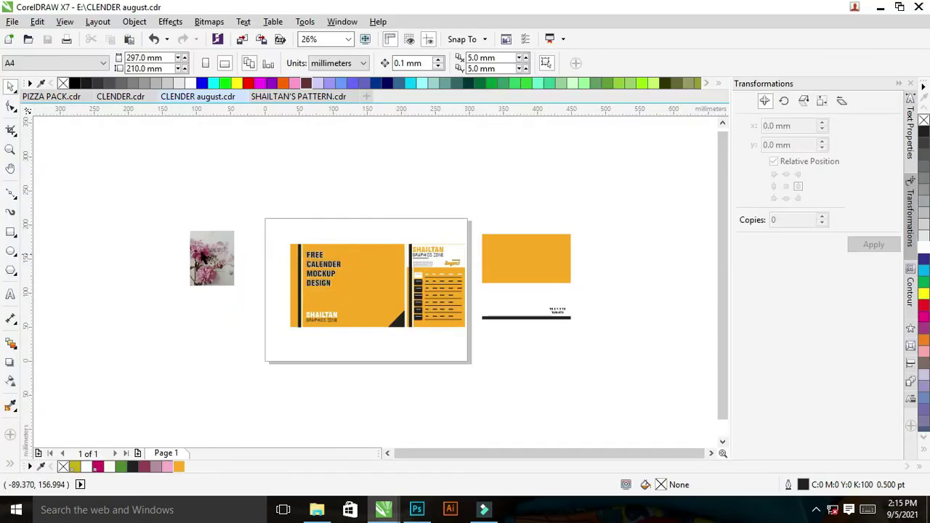
key(alt+Tab)
key(super+d)
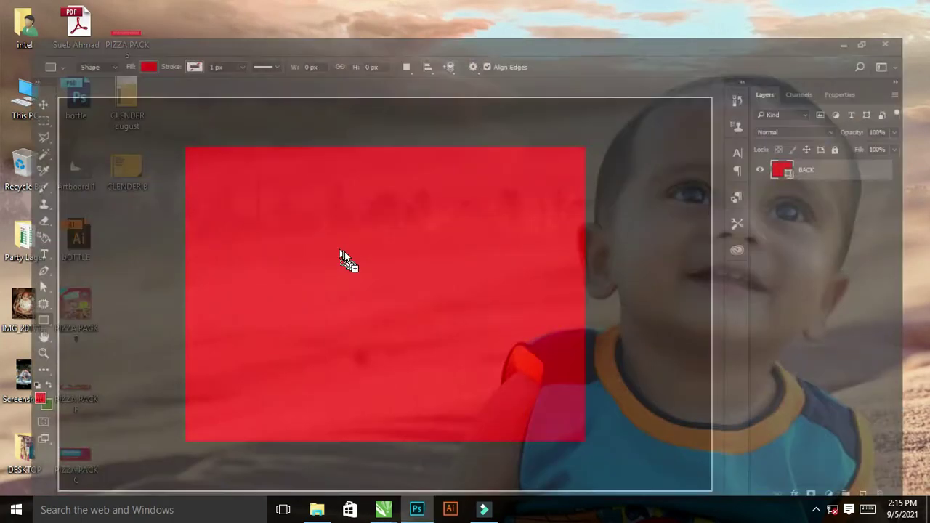
Place the CLENDER B image into BACK.psb and stretch it to fill the canvas.
drag(196, 197, 349, 254)
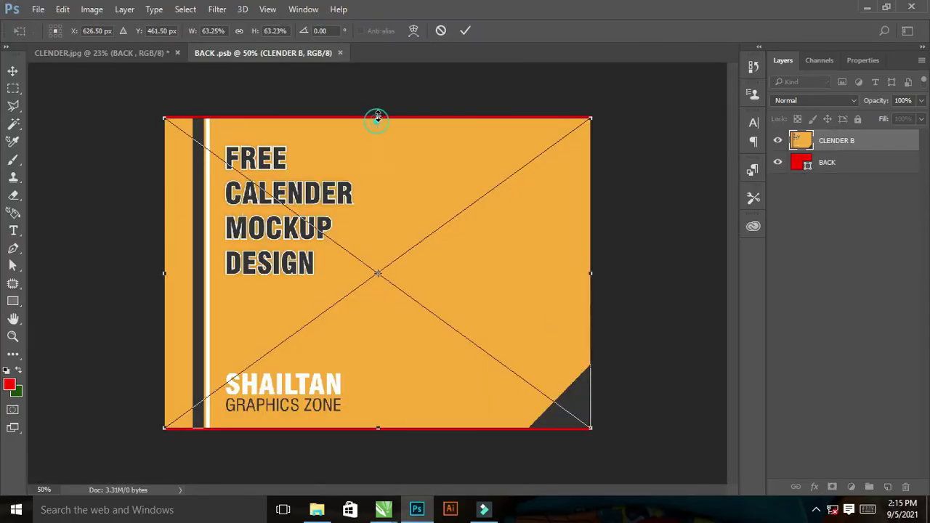
key(Return)
key(u)
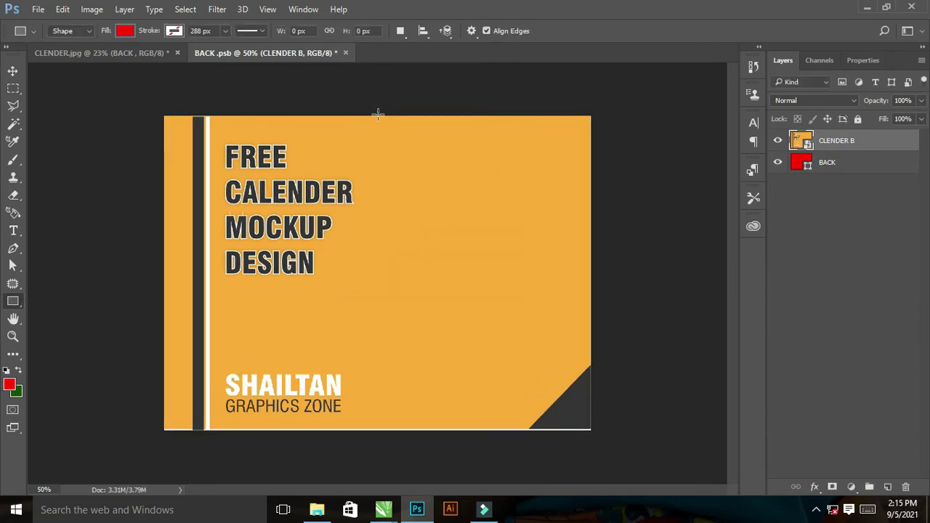
key(ctrl+t)
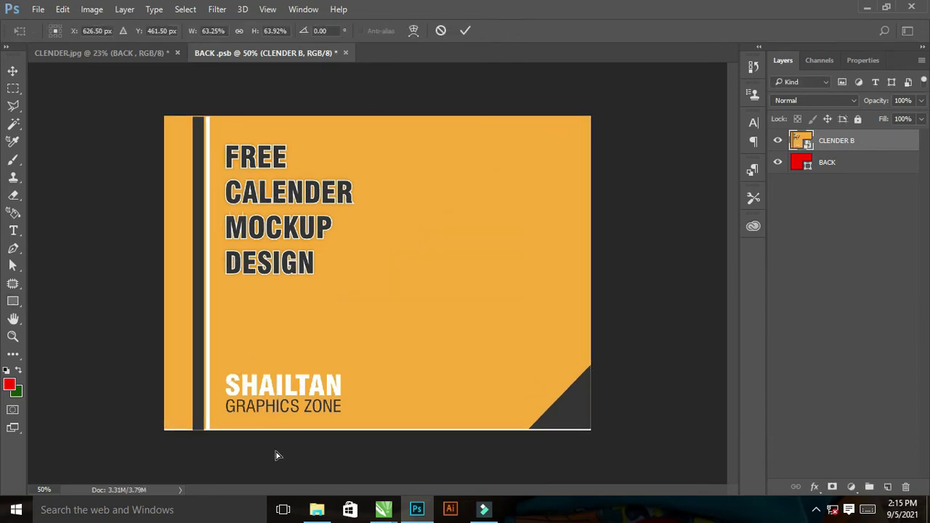
drag(376, 435, 377, 439)
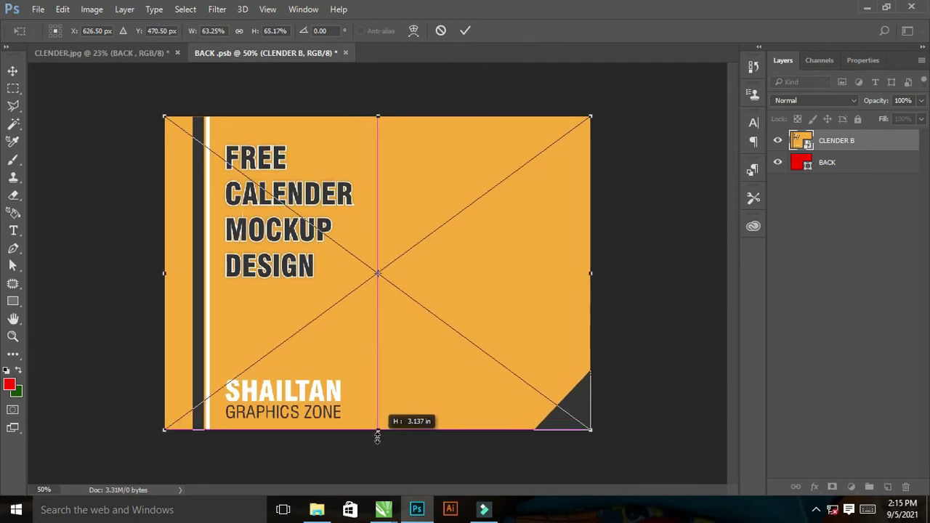
drag(377, 439, 377, 436)
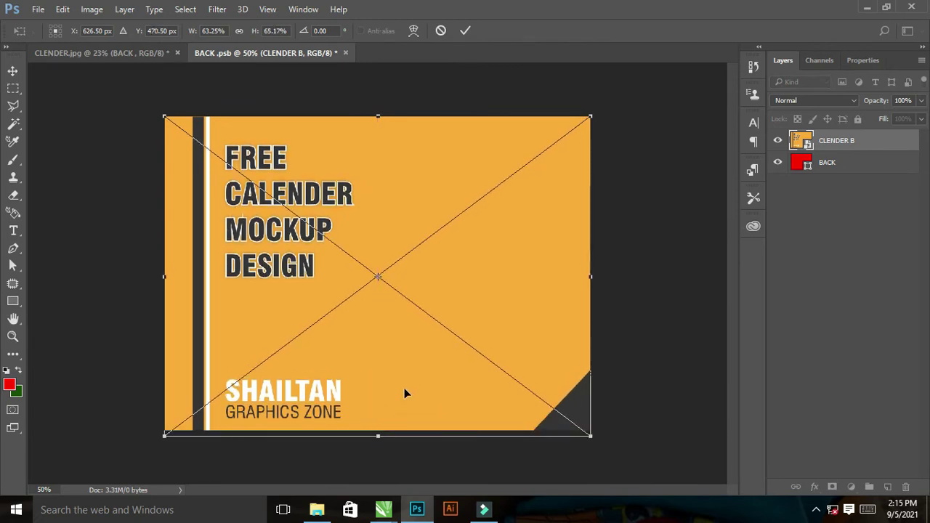
drag(395, 374, 394, 372)
key(Return)
key(u)
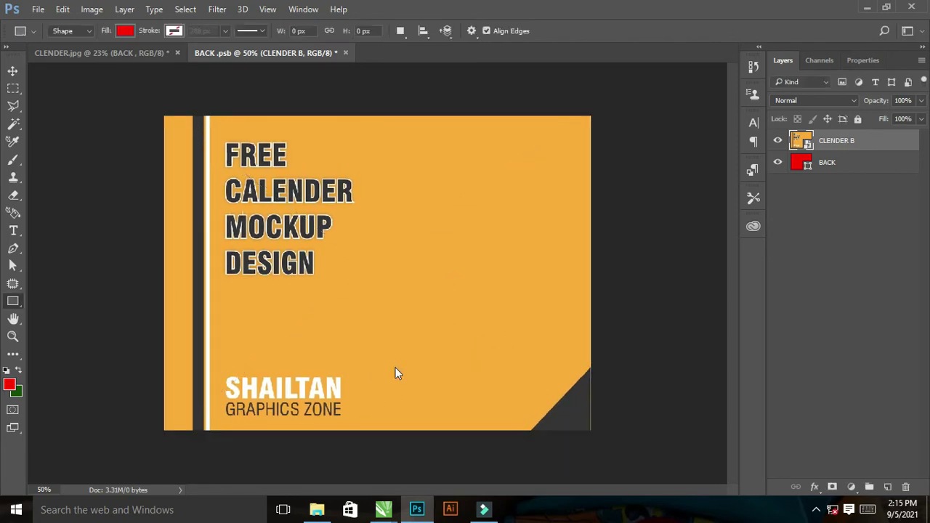
Save and close BACK.psb, then raise the BACK COLOUR layer's fill to 100%.
key(ctrl+s)
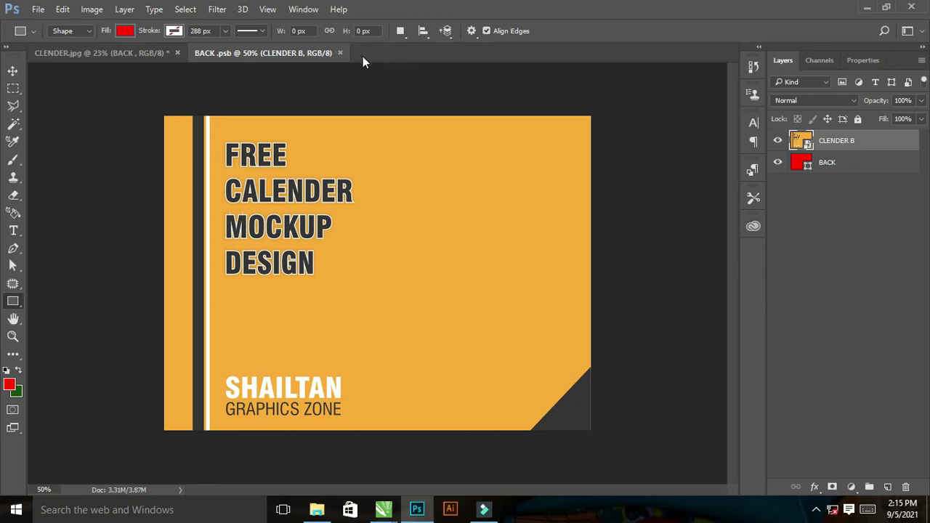
click(340, 53)
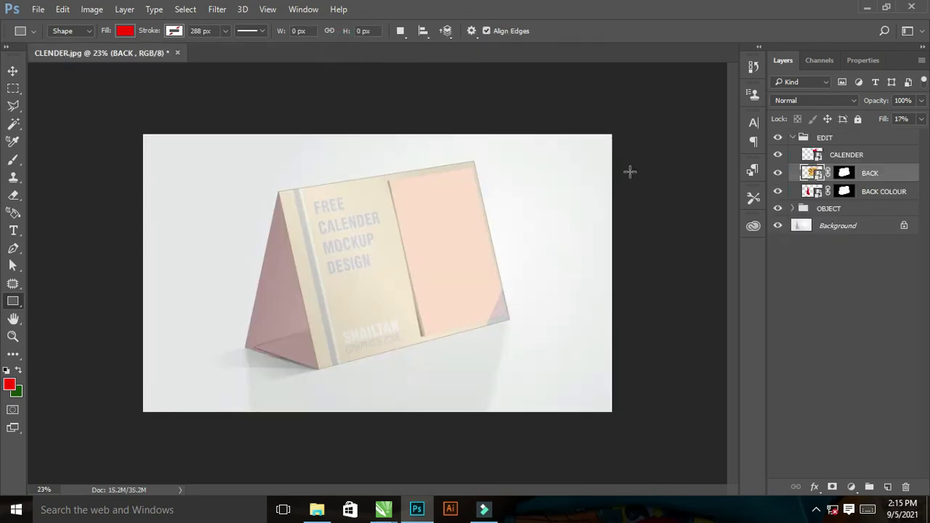
ctrl+click(884, 191)
click(920, 120)
drag(902, 135, 928, 134)
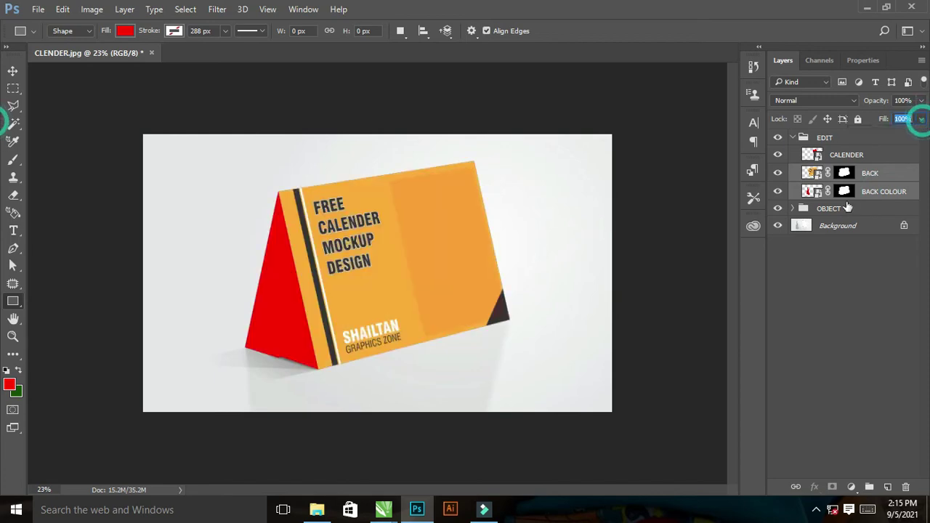
Place the CLENDER august image in the CALENDER smart object at full canvas height.
double_click(811, 155)
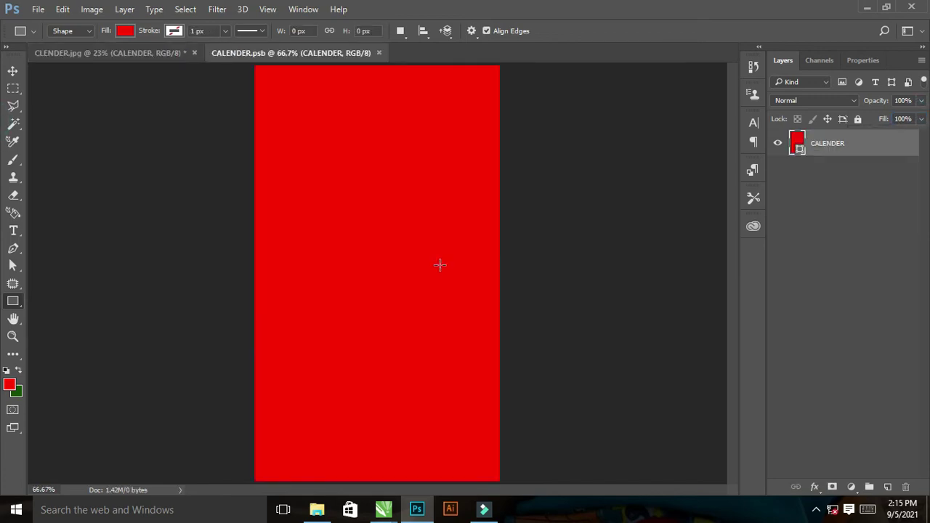
key(super+d)
drag(124, 93, 415, 257)
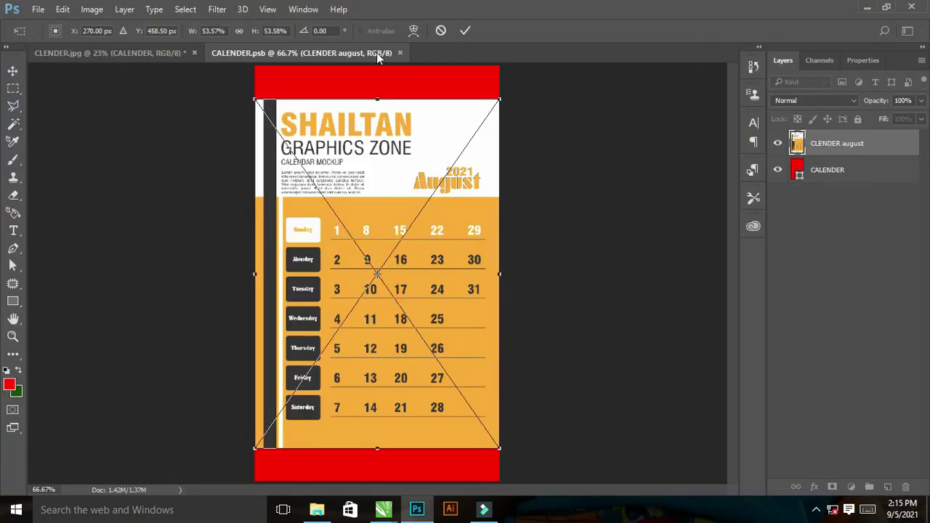
drag(377, 99, 378, 65)
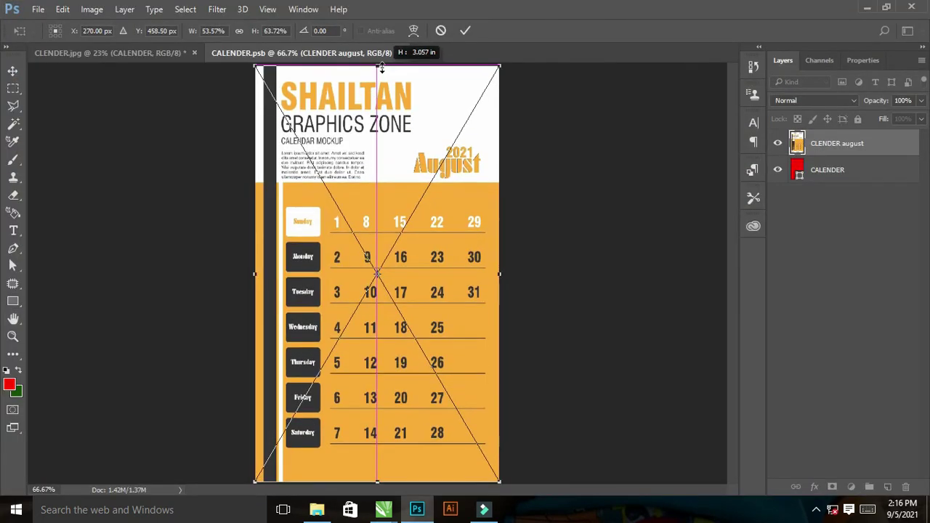
key(Return)
key(u)
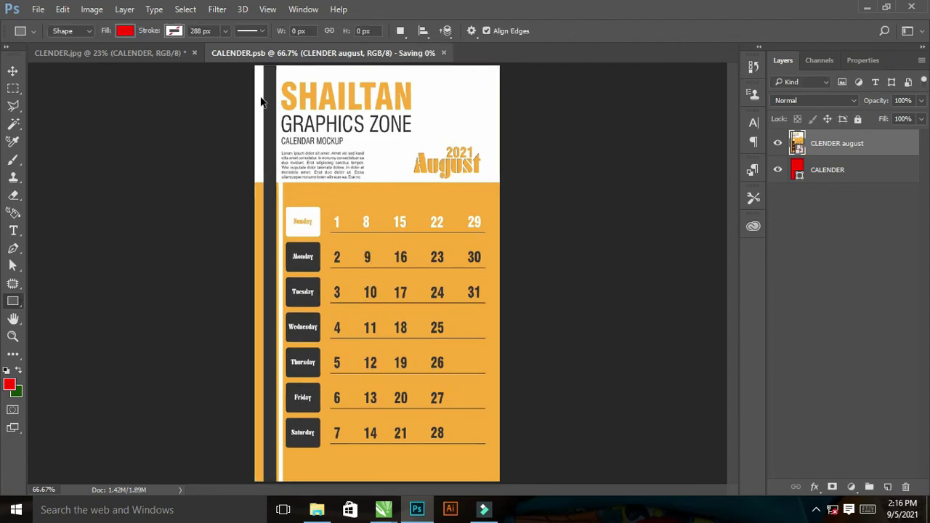
click(400, 54)
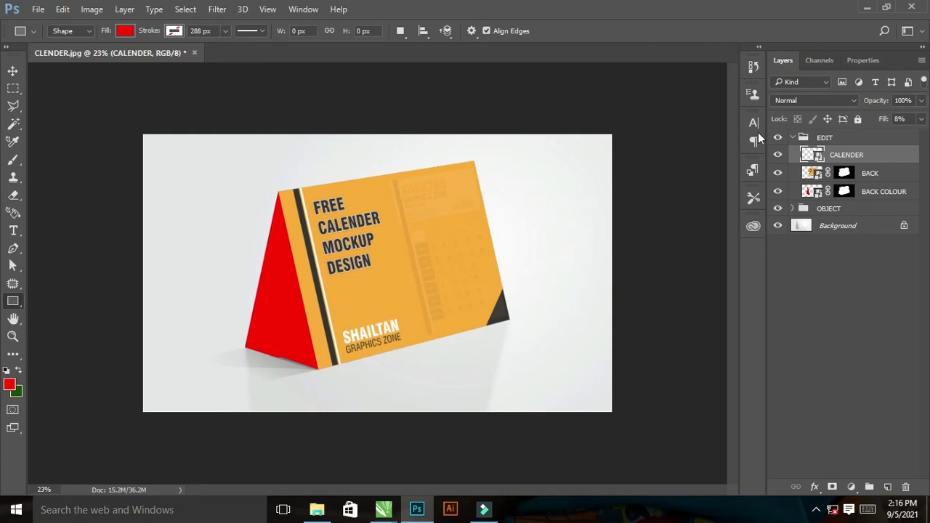
Raise the CALENDER layer's fill to 100% so the August page shows.
click(857, 160)
click(922, 118)
click(918, 137)
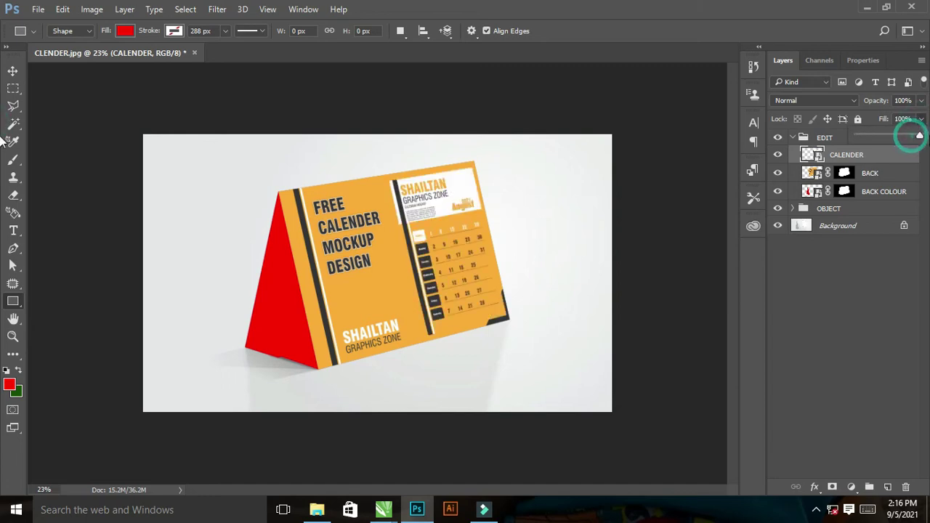
click(897, 174)
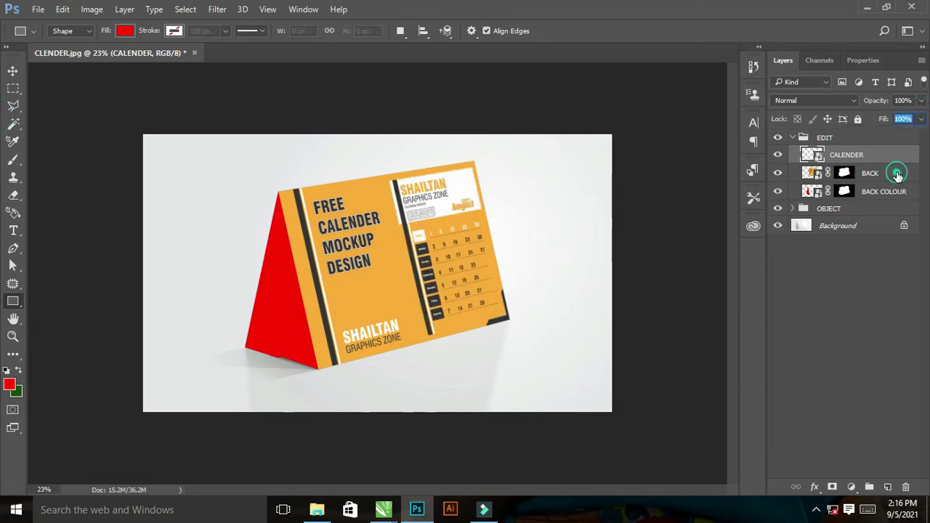
click(893, 197)
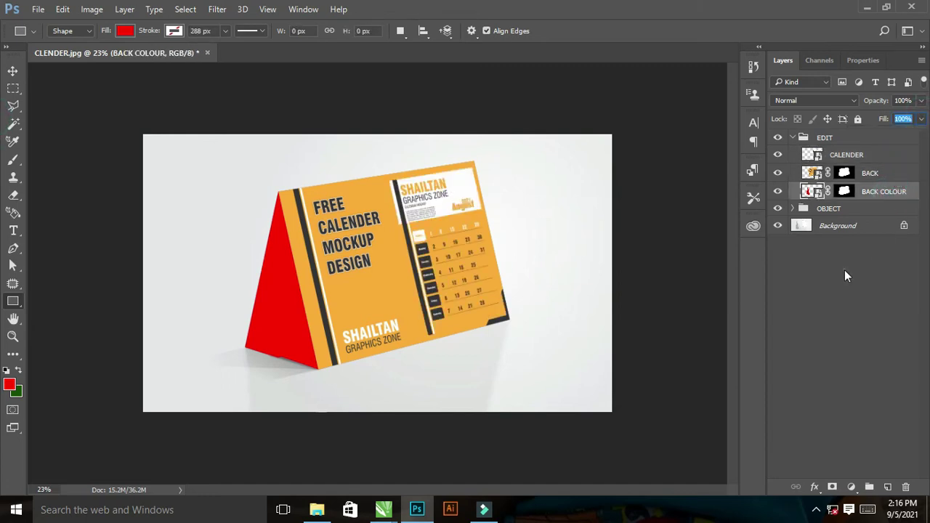
click(886, 175)
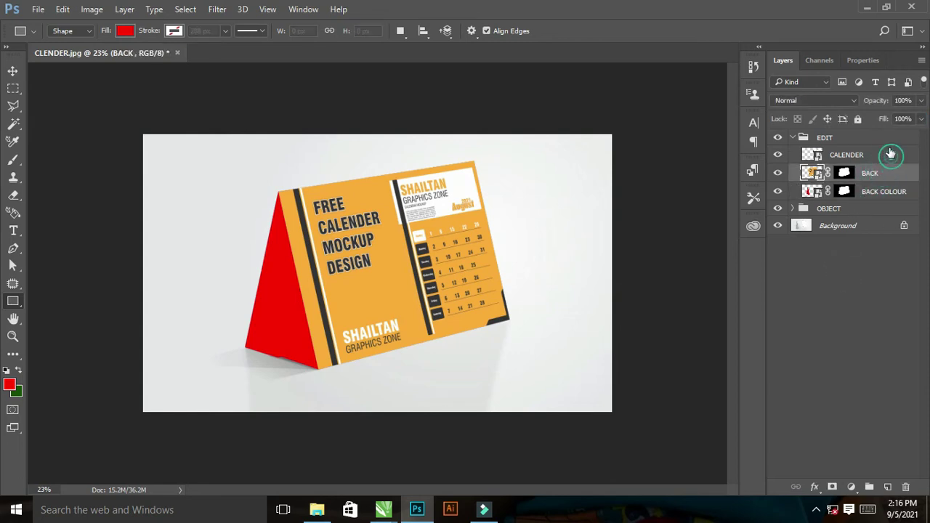
click(890, 154)
click(922, 119)
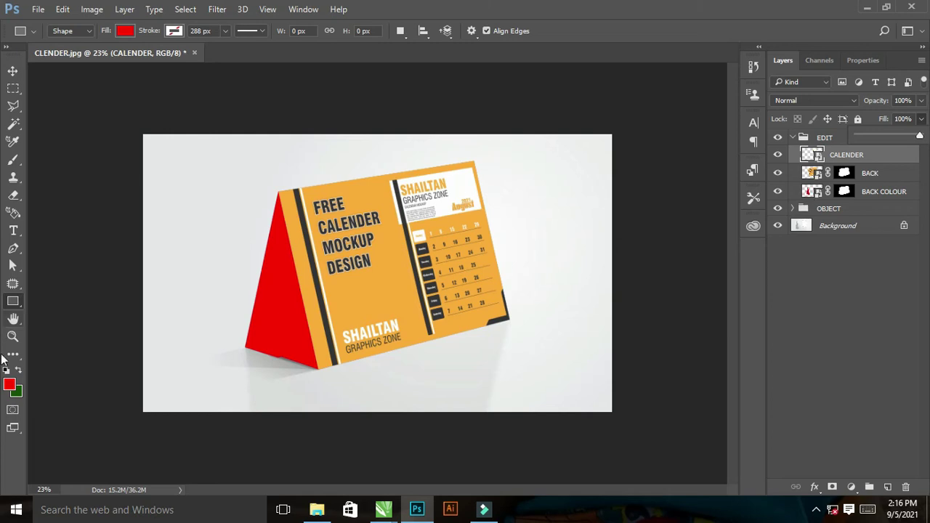
Sample the cover's orange as the foreground colour.
click(9, 384)
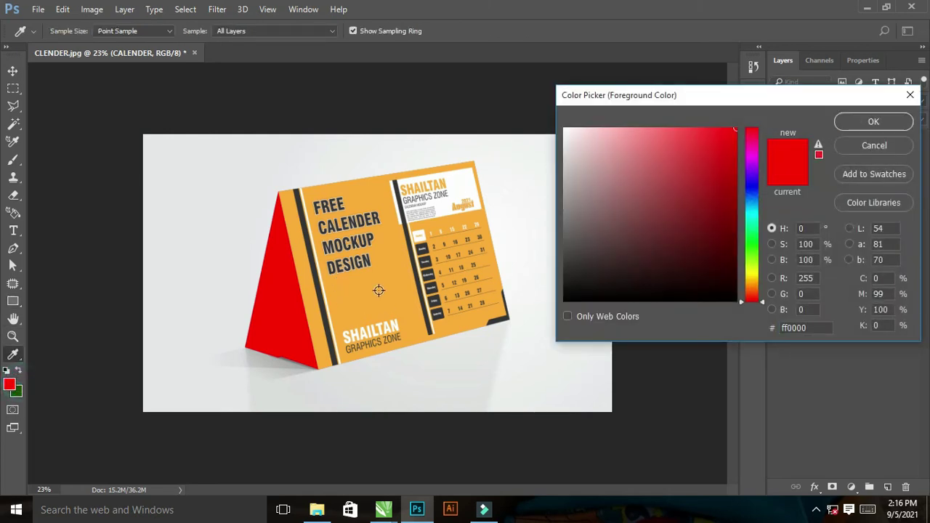
click(377, 289)
click(869, 123)
In the BACK COLOUR smart object, add a #faab34 orange solid colour fill layer.
double_click(806, 199)
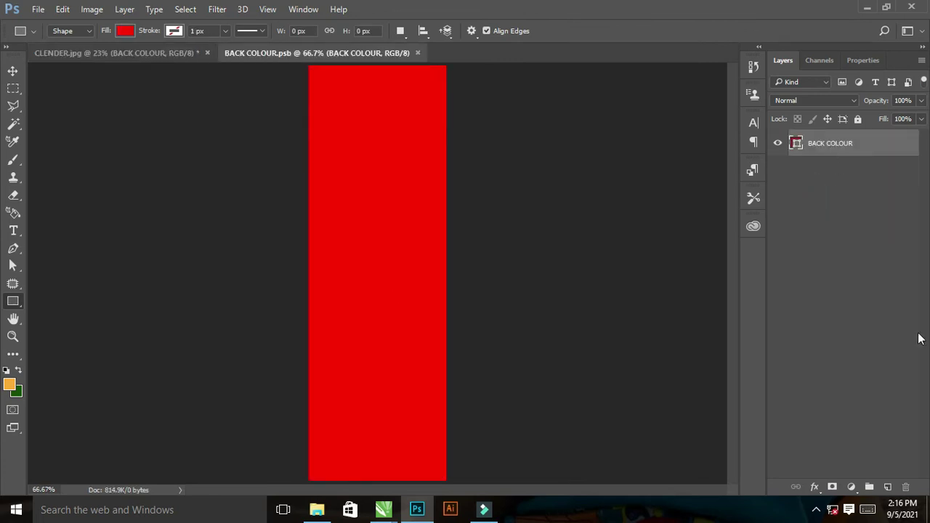
key(alt+BackSpace)
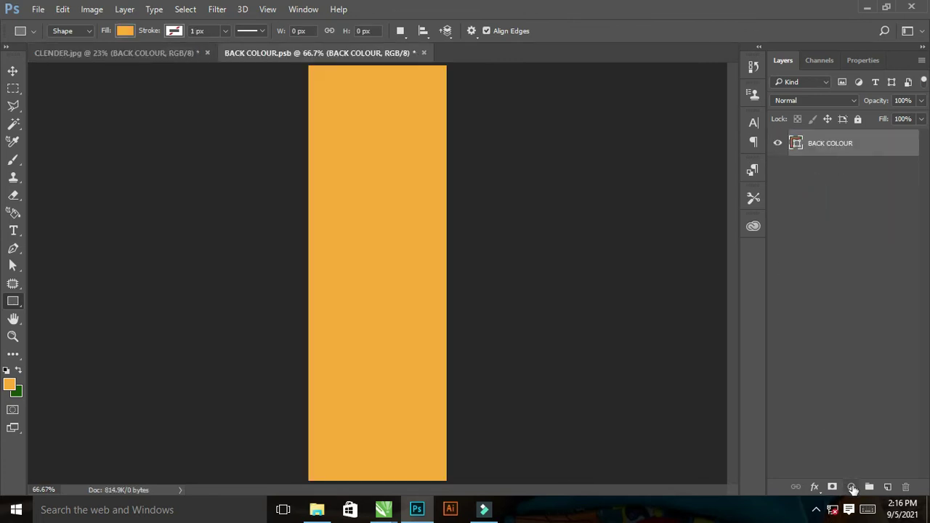
click(852, 487)
click(808, 189)
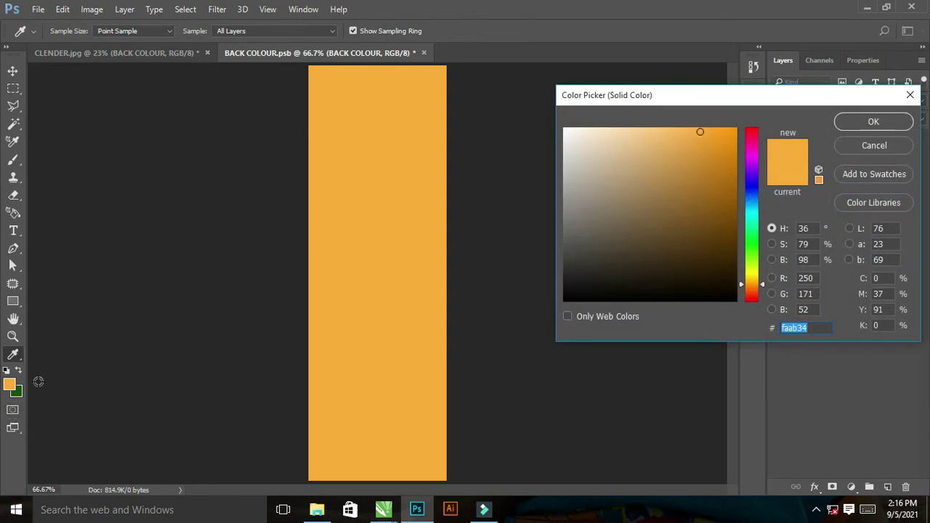
click(874, 122)
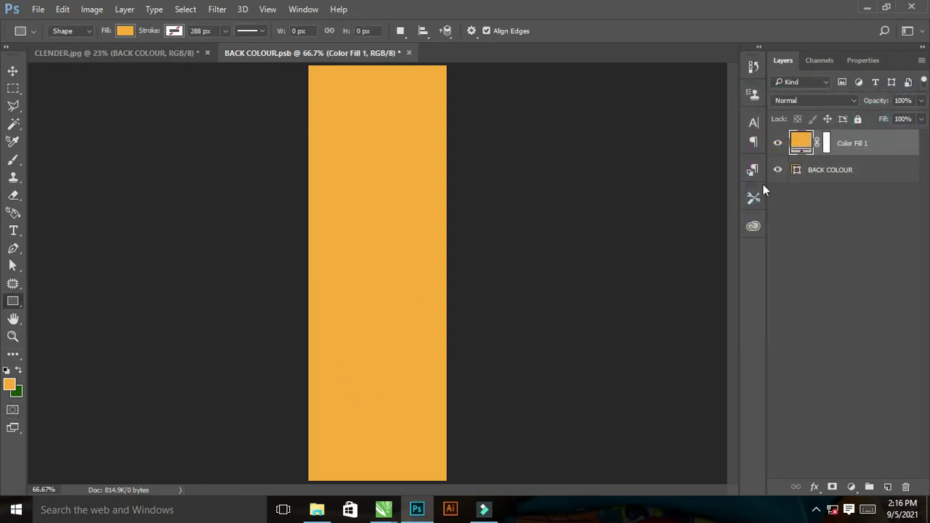
Try Multiply on the colour fill, revert to Normal, and close the file.
click(812, 100)
click(806, 144)
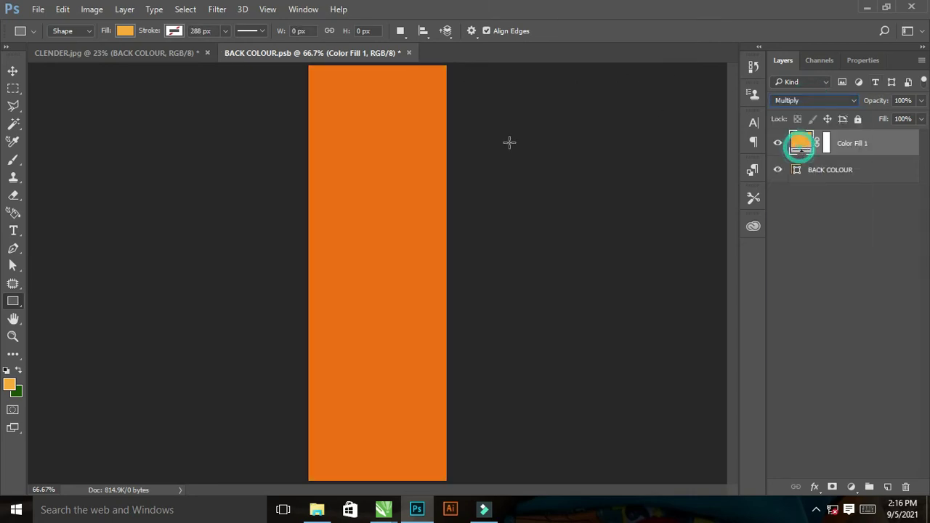
click(791, 100)
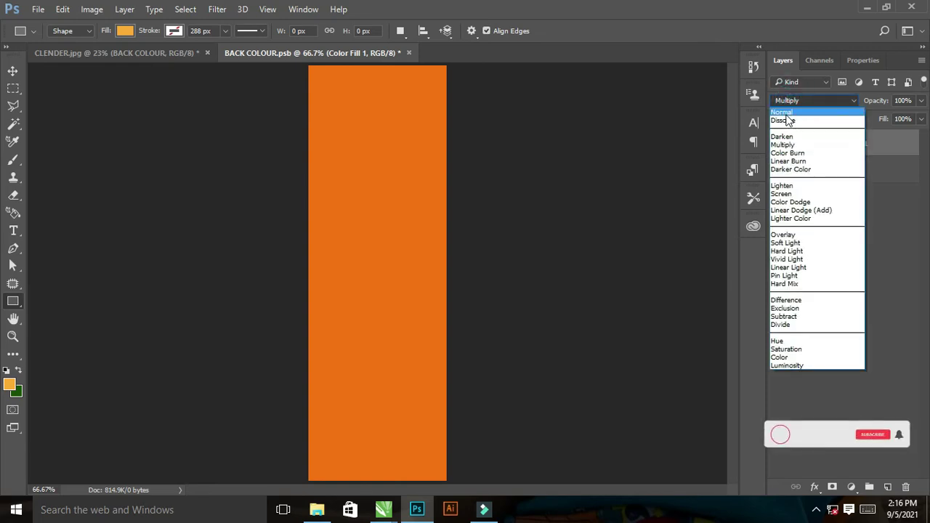
click(791, 111)
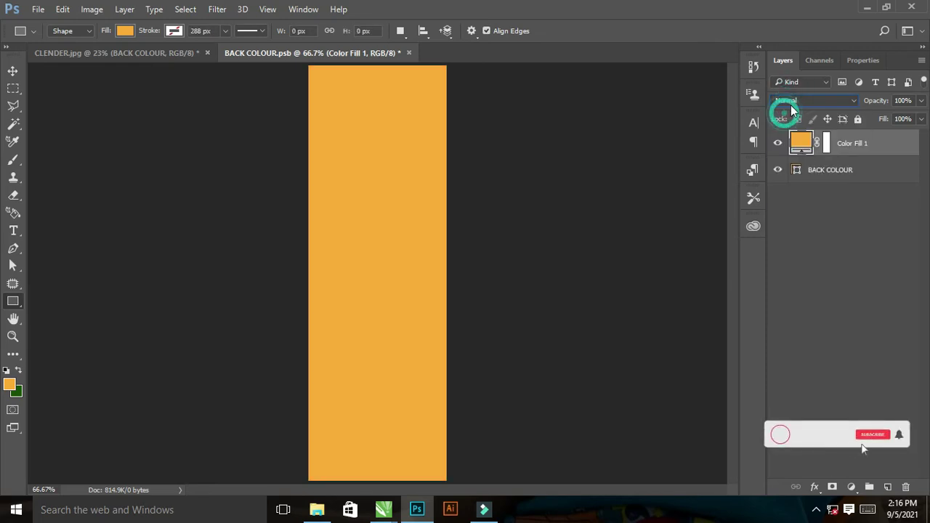
click(405, 53)
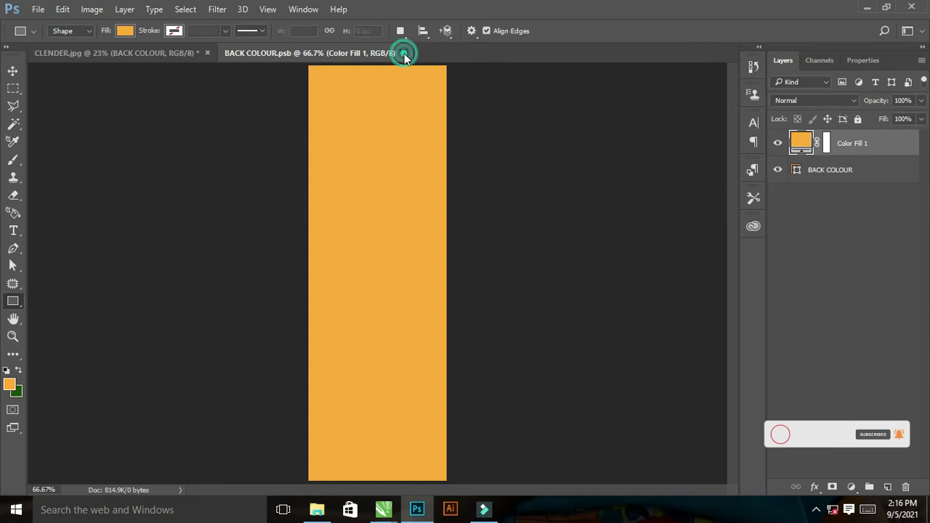
Reveal Shape 1 inside the OBJECT group, load its outline as a selection, then deselect.
mouse_move(345, 382)
mouse_down()
mouse_move(396, 407)
mouse_move(380, 409)
mouse_up()
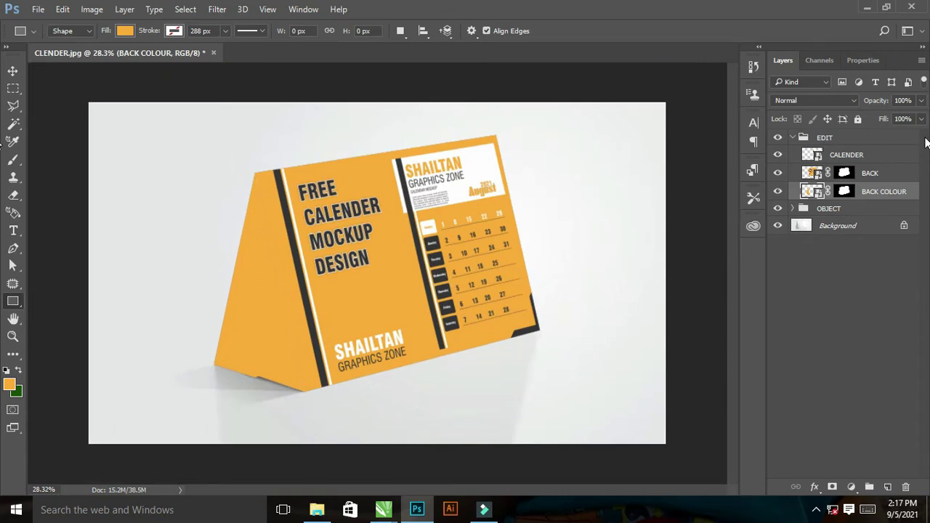
click(800, 138)
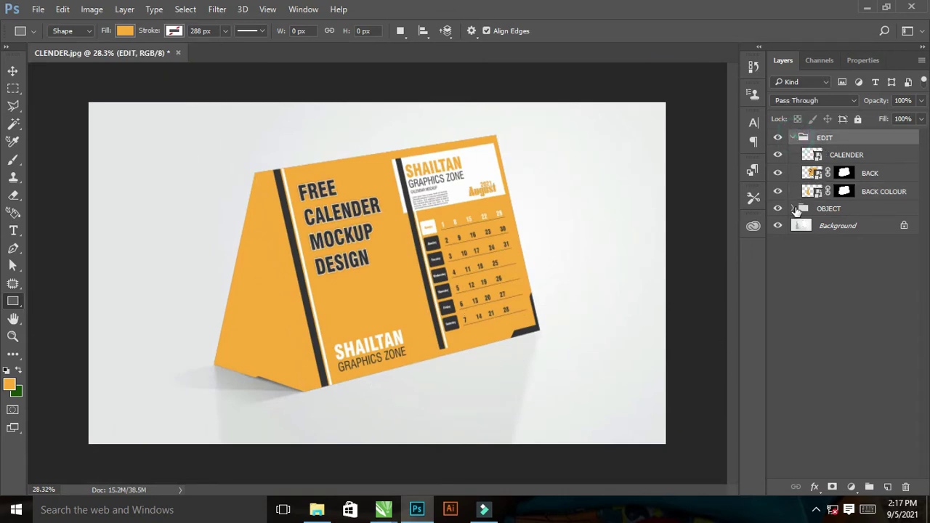
click(794, 209)
ctrl+click(812, 226)
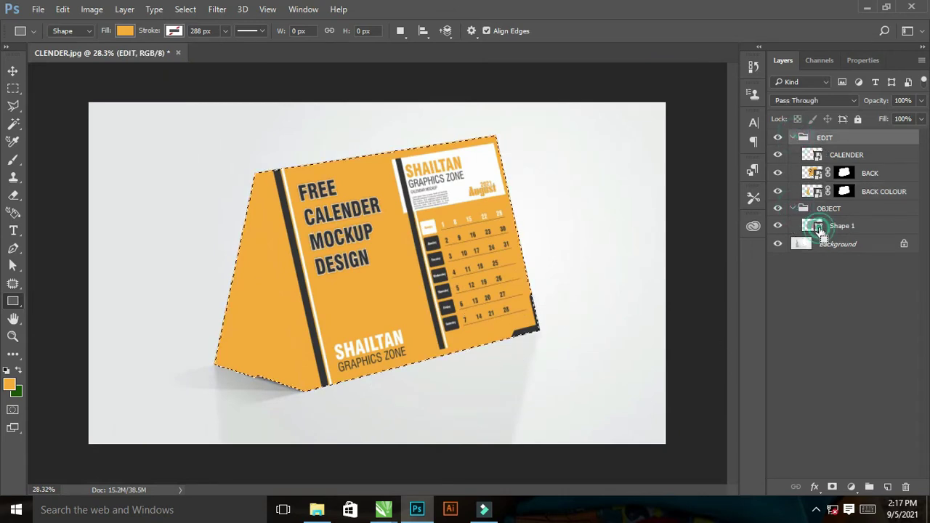
click(825, 372)
key(ctrl+d)
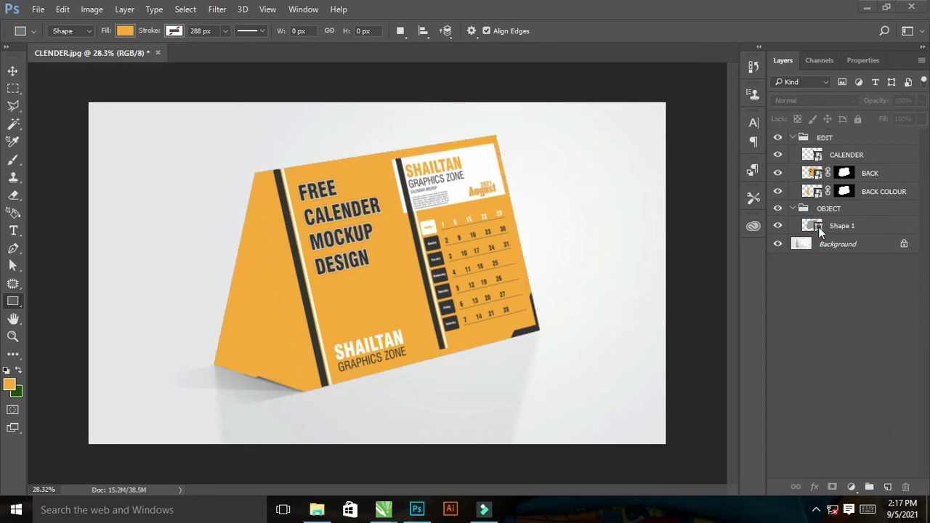
Copy the Shape 1 calendar area of the Background onto new layers.
ctrl+click(819, 226)
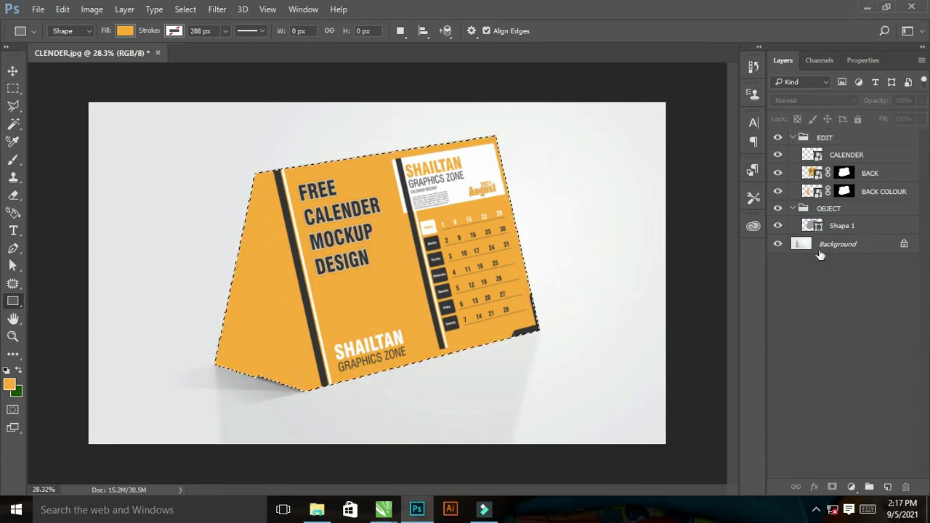
click(819, 249)
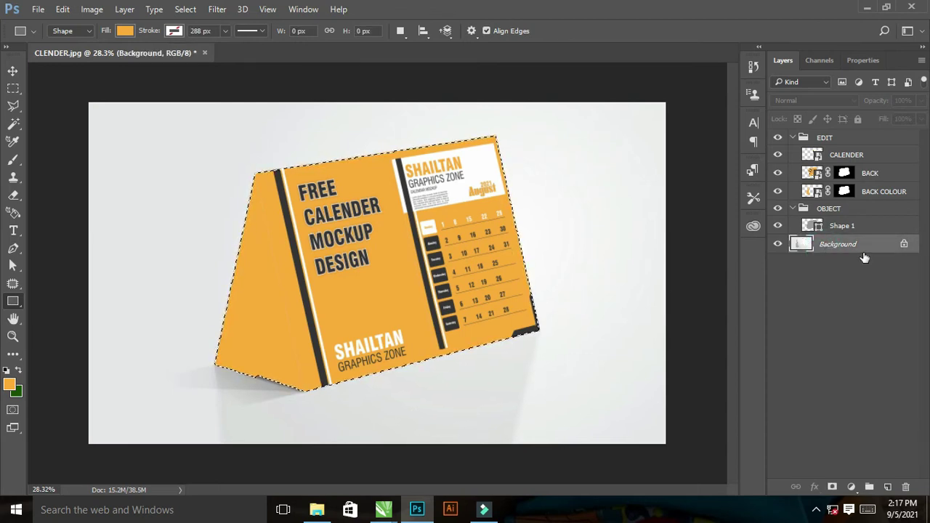
key(ctrl+j)
key(ctrl+j)
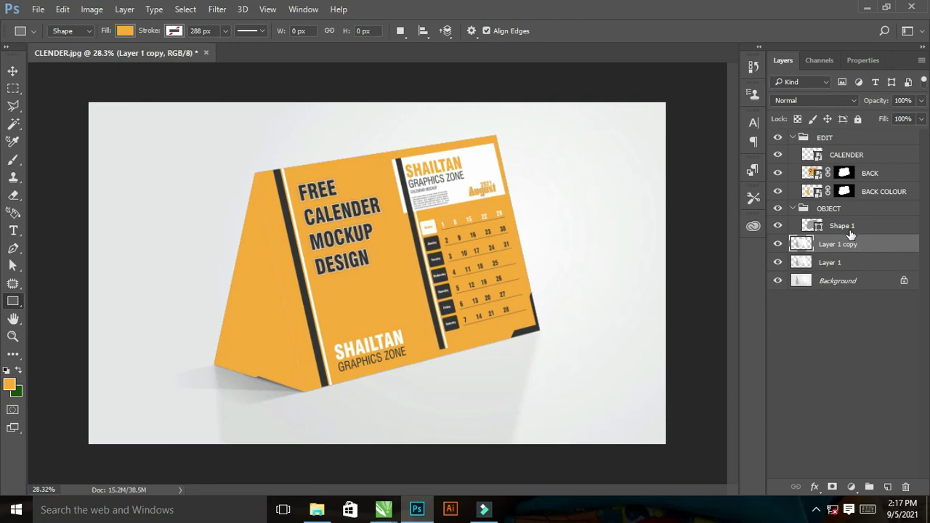
key(ctrl+j)
Move the three calendar copies to the top of the layer stack.
shift+click(859, 282)
drag(858, 282, 836, 136)
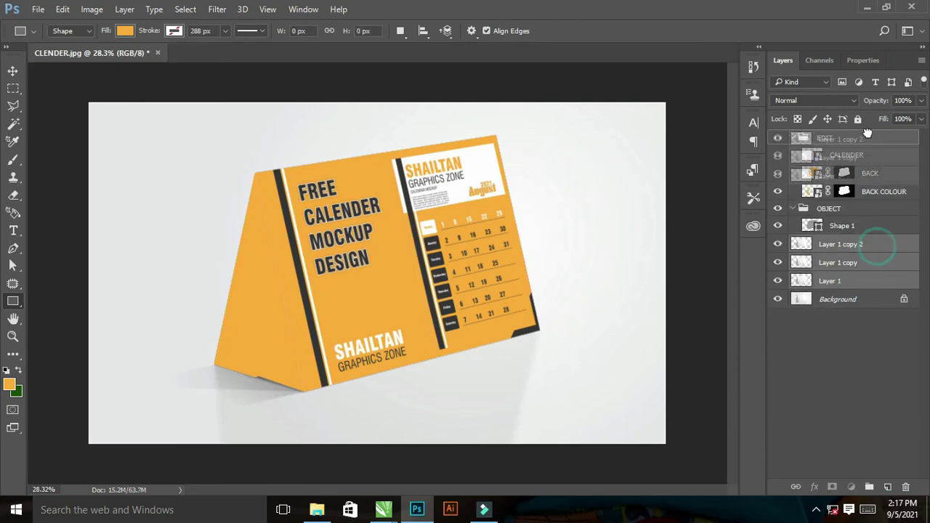
click(794, 193)
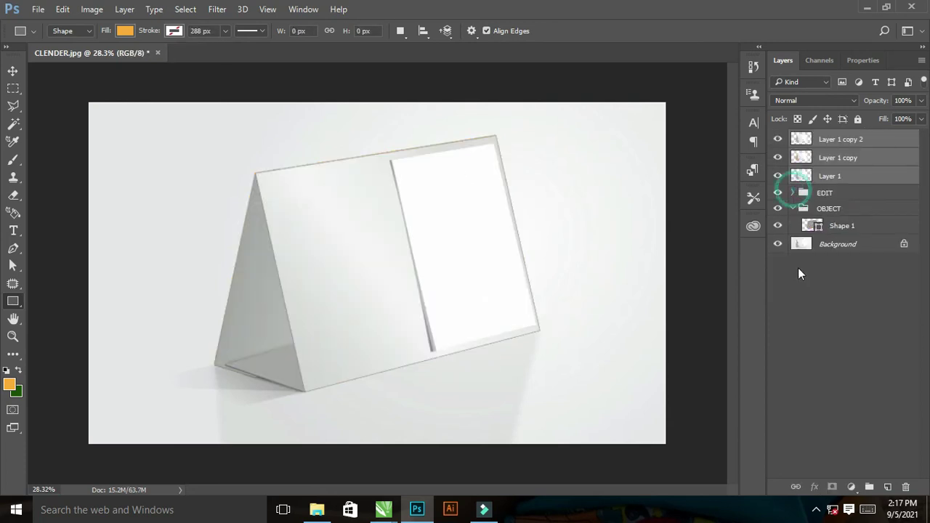
click(799, 211)
Rename the three copies SHADOW, MID TONE and LIGHT.
double_click(827, 179)
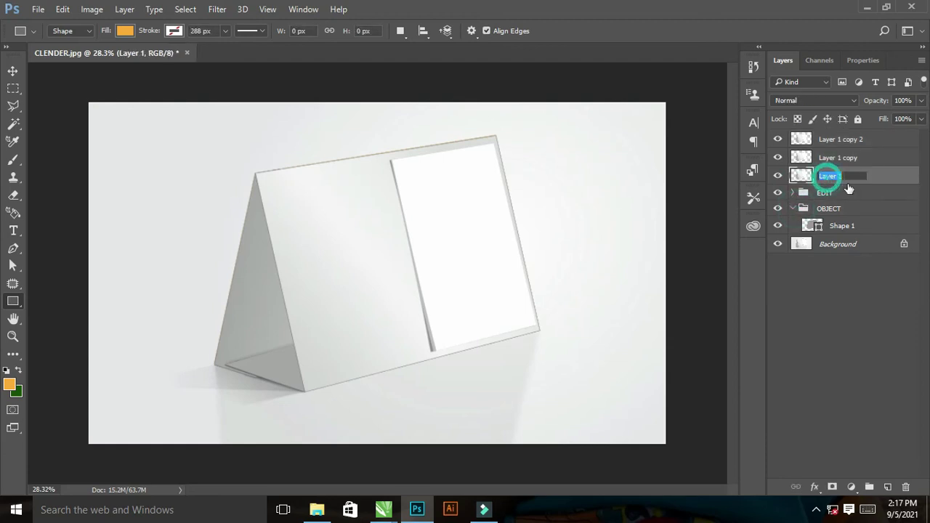
text(SHADOW)
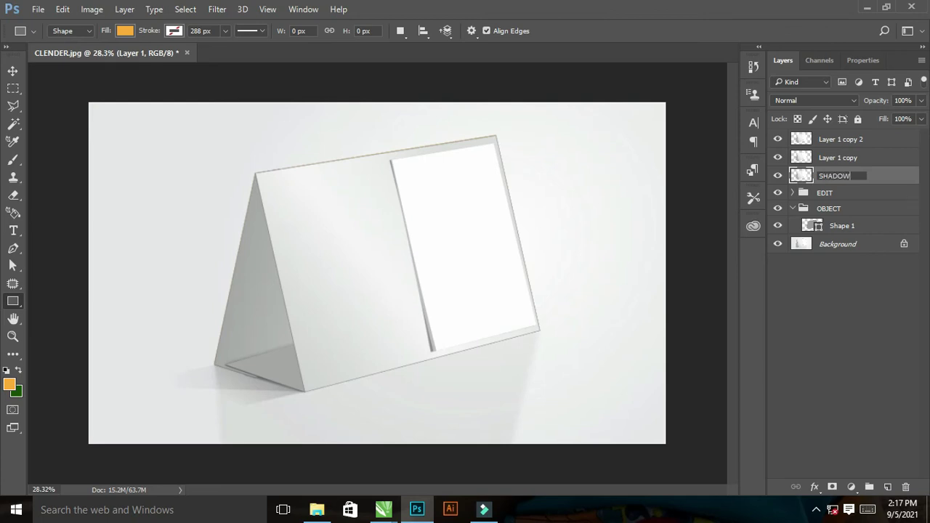
key(Return)
double_click(832, 158)
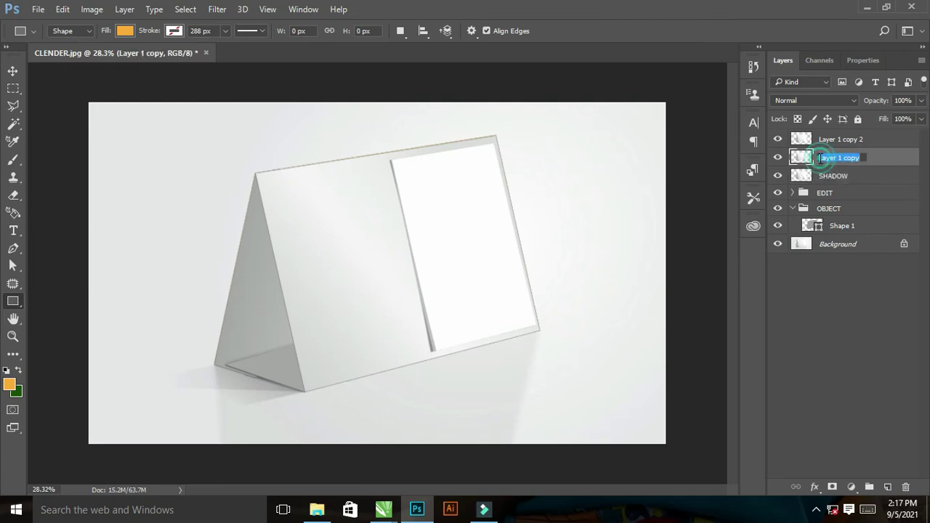
text(MID TONE)
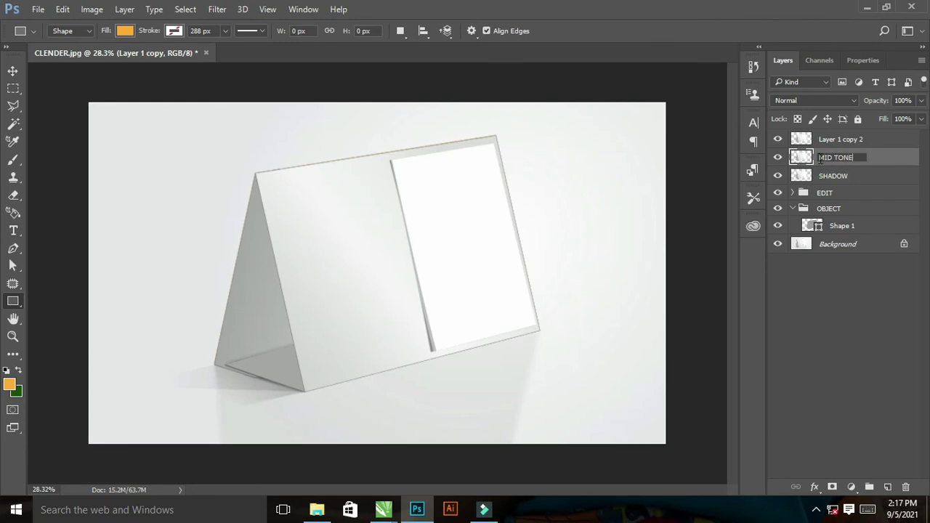
key(Return)
double_click(848, 139)
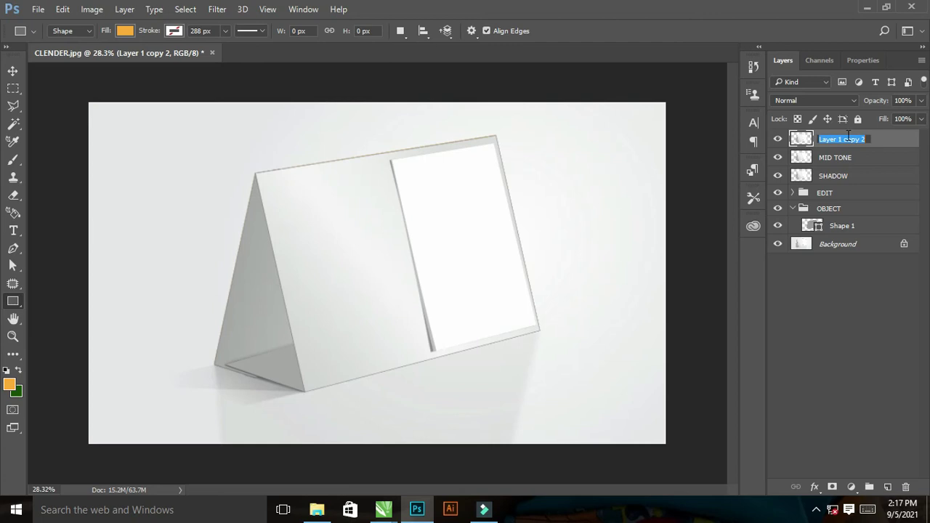
text(LIGHT)
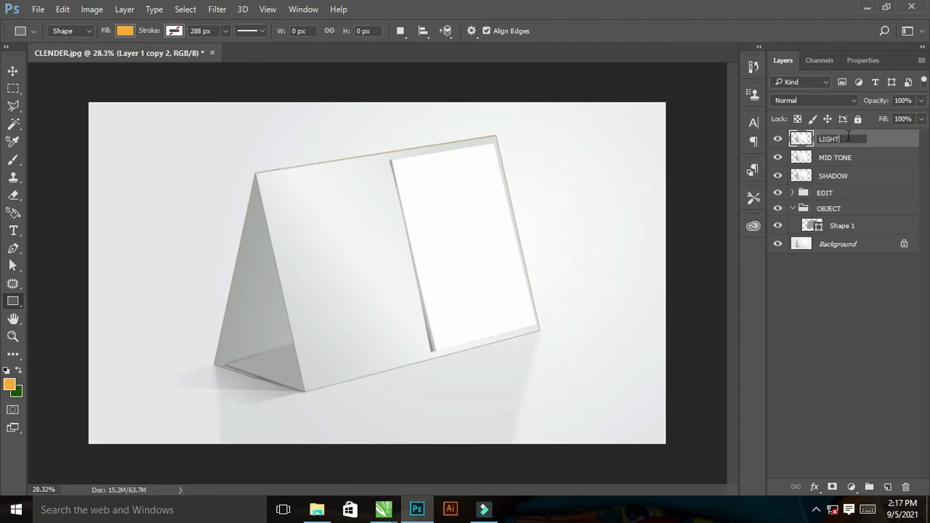
key(Return)
Group the three shading layers into a new group named FX.
shift+click(859, 176)
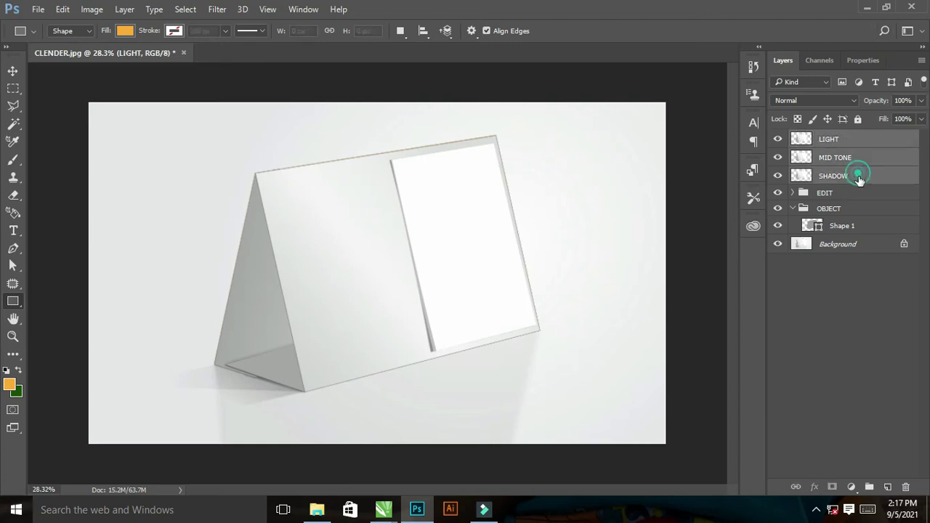
drag(859, 179, 870, 485)
double_click(827, 137)
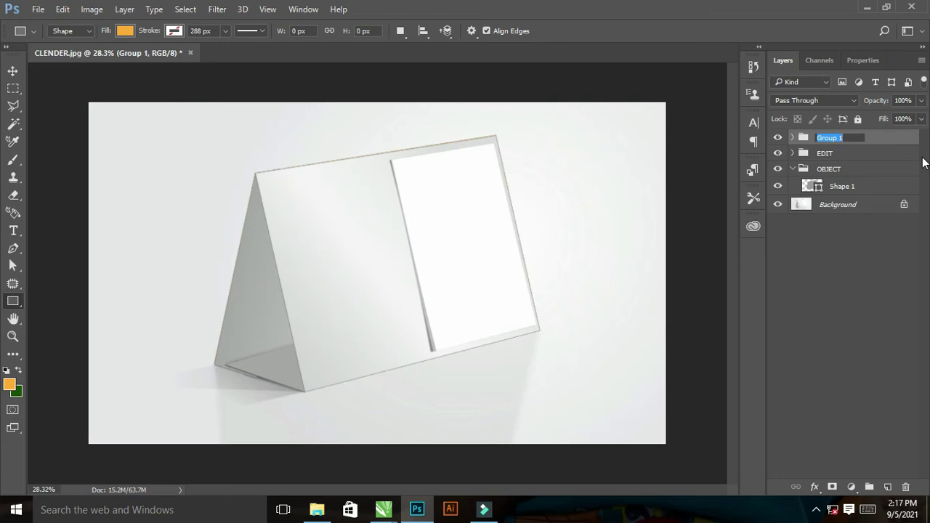
text(FX)
key(Return)
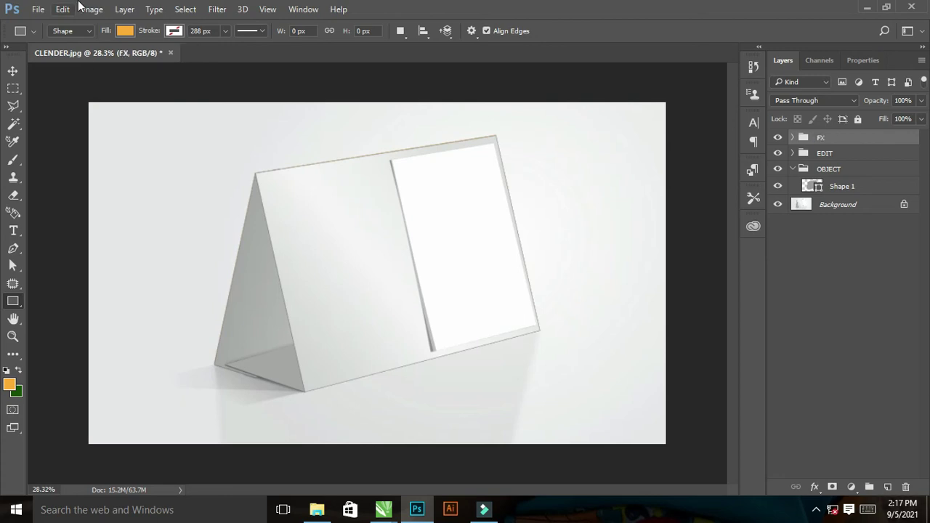
Set SHADOW to Multiply, then show MID TONE and blend it with Linear Burn.
click(793, 138)
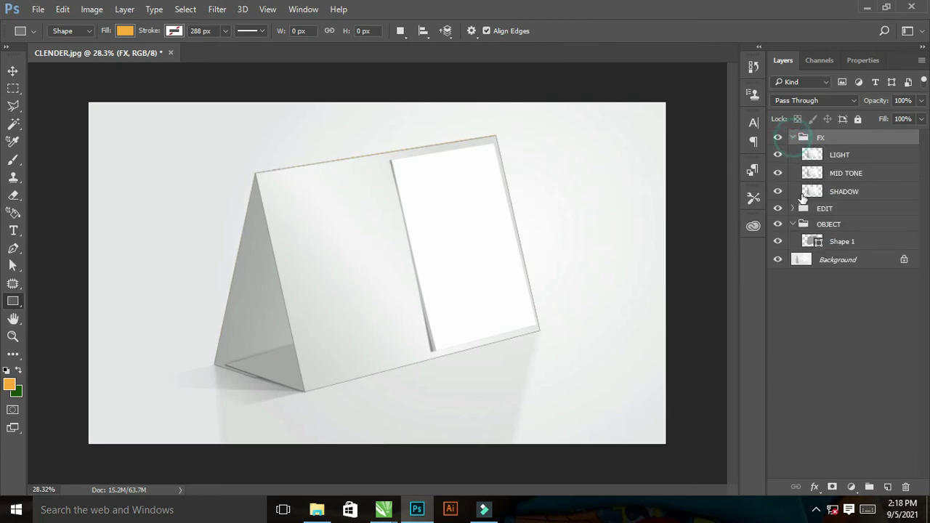
click(851, 191)
click(814, 101)
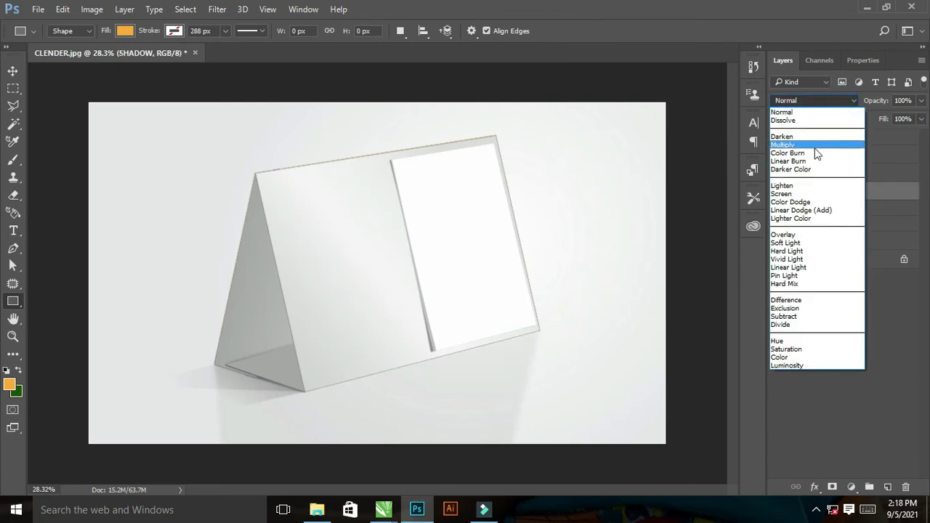
click(816, 146)
click(779, 173)
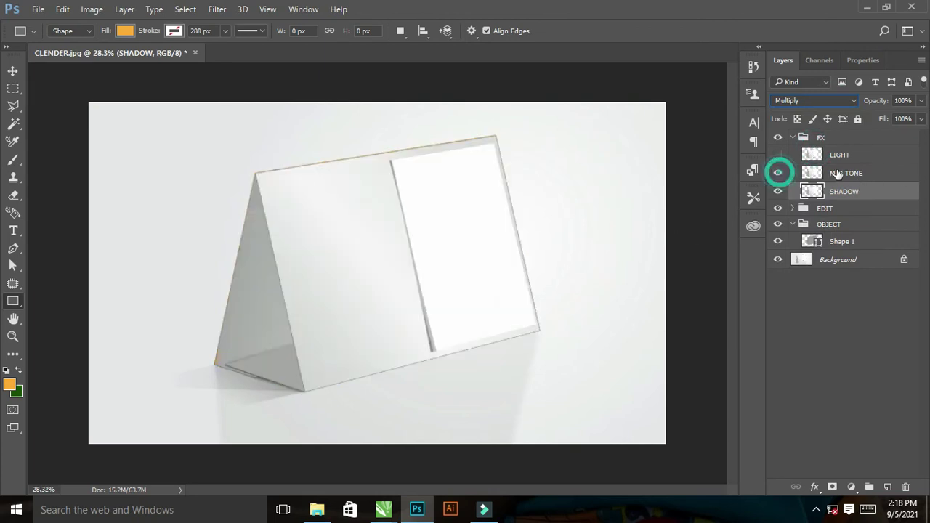
click(841, 173)
click(830, 101)
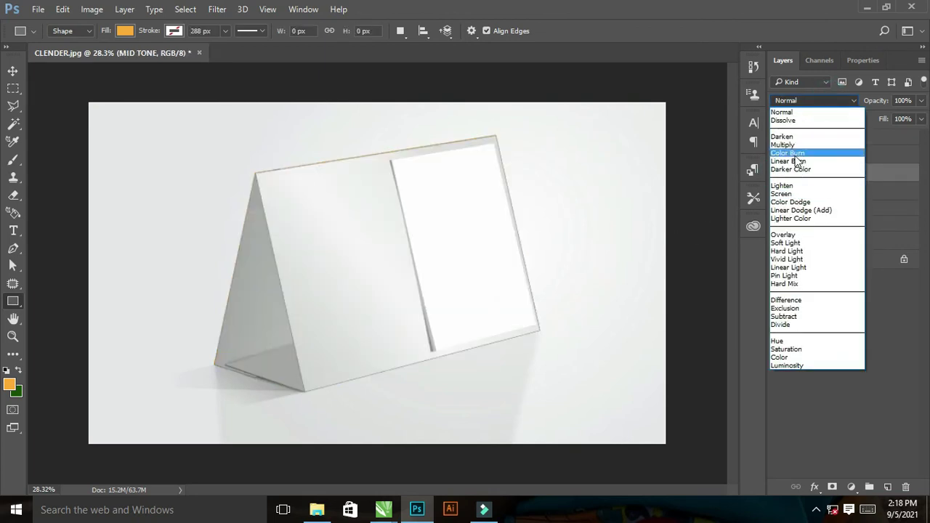
click(788, 160)
Adjust MID TONE's Levels (lower white input, lift output black, darker midtones), then show LIGHT.
click(90, 8)
mouse_move(111, 44)
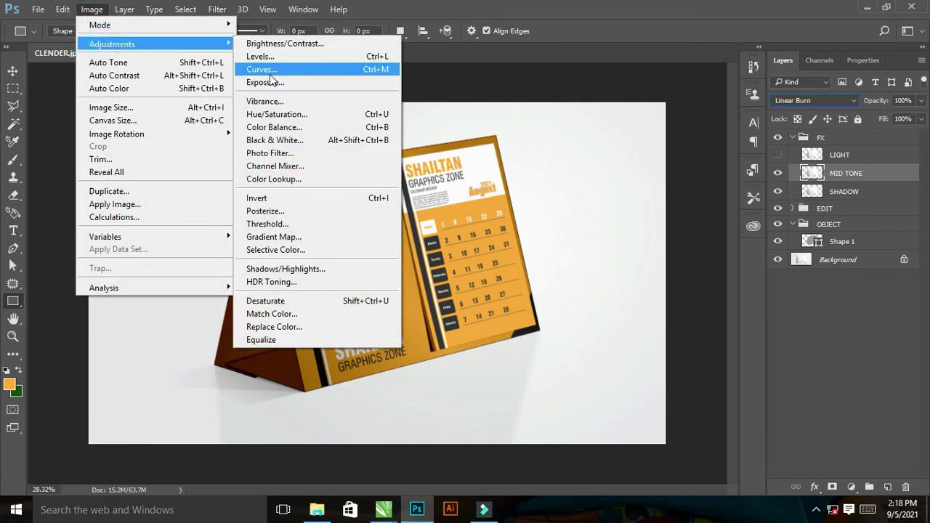
click(271, 57)
drag(822, 193, 758, 198)
drag(649, 250, 688, 250)
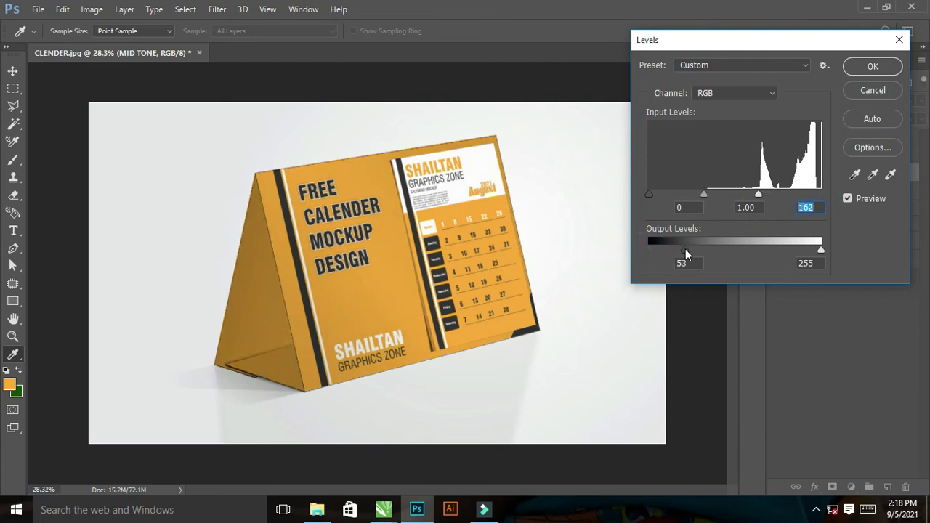
drag(704, 196, 720, 196)
click(888, 67)
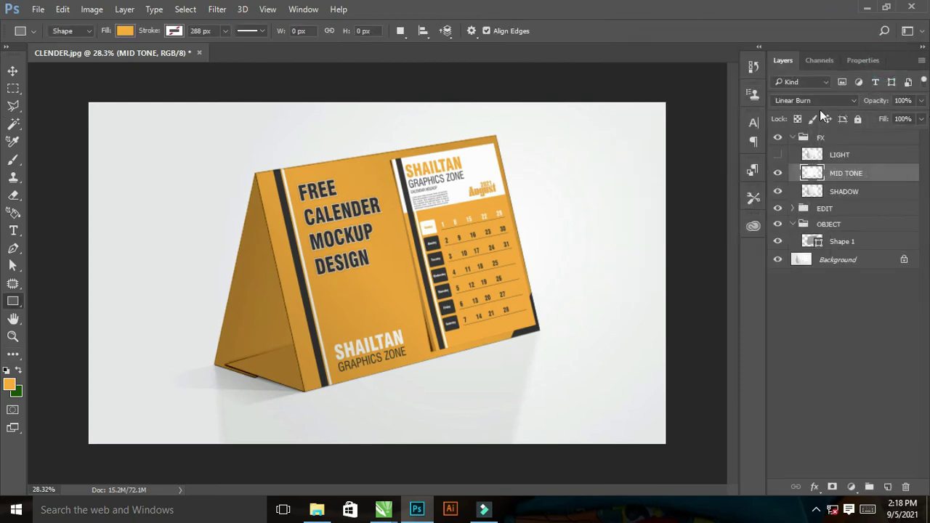
click(778, 156)
click(876, 154)
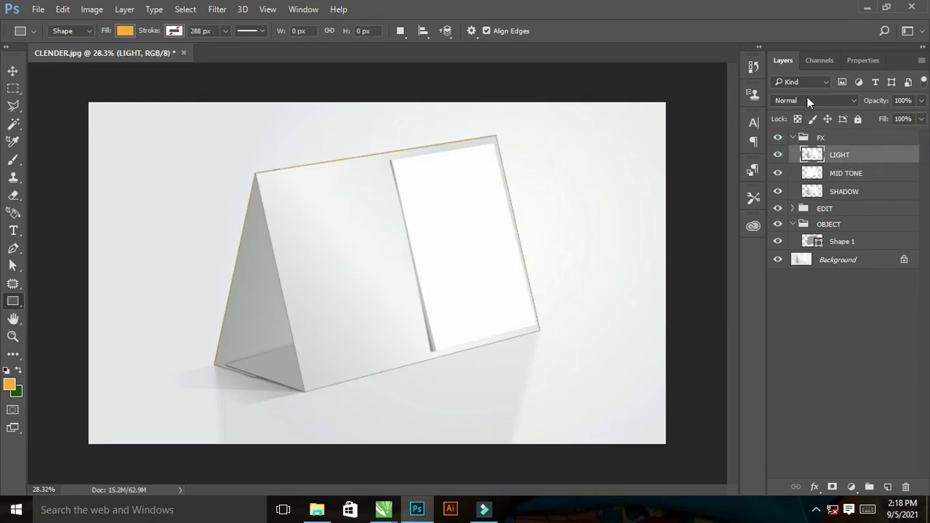
Set the LIGHT layer's blend mode to Screen.
click(809, 100)
click(785, 193)
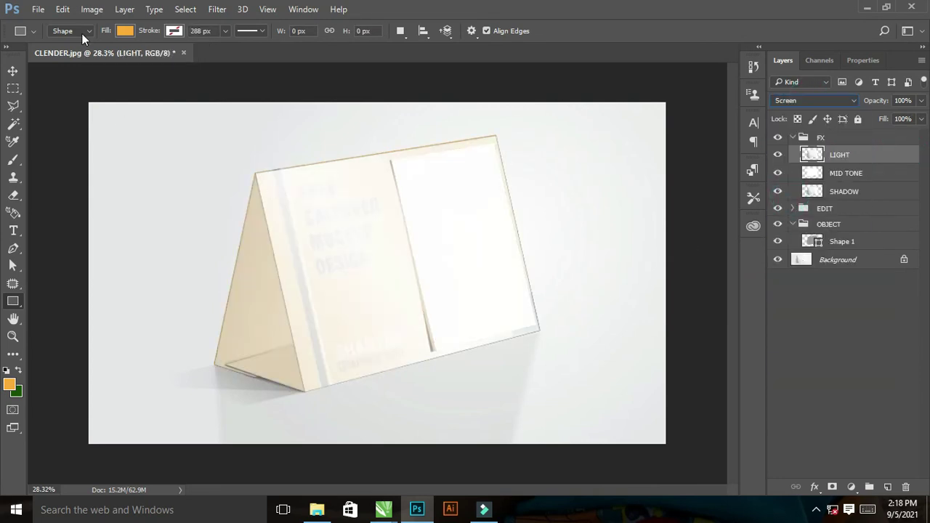
click(57, 9)
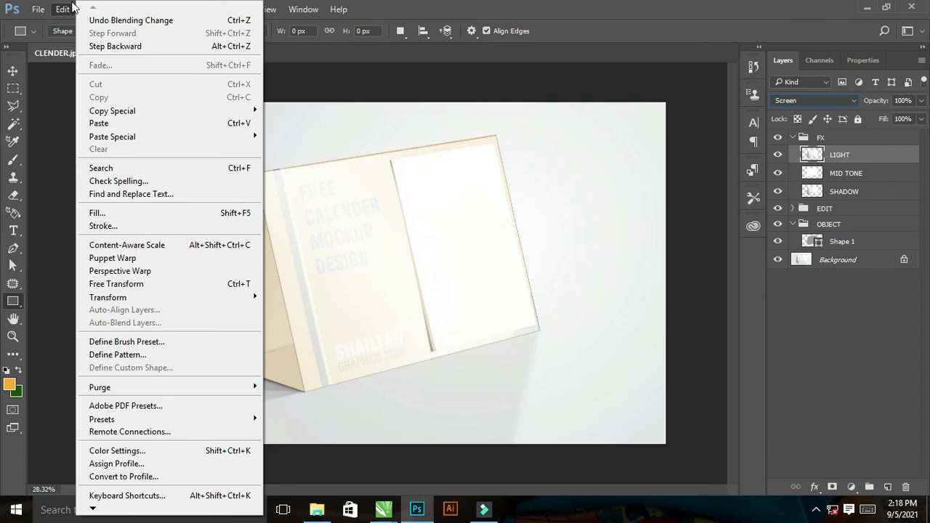
click(72, 9)
Apply Levels to LIGHT with input black 252 and output white 42.
mouse_move(112, 44)
click(274, 57)
drag(650, 193, 830, 199)
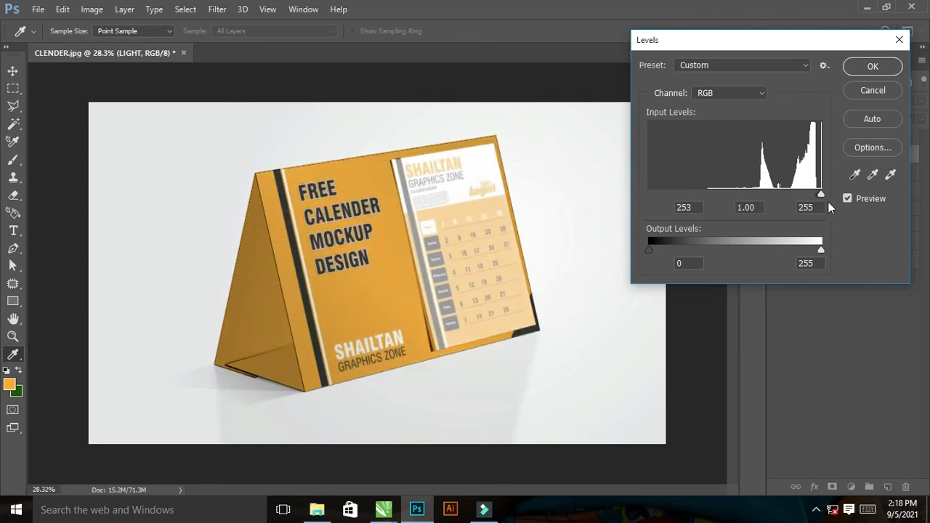
key(Down)
key(Down)
drag(821, 251, 697, 253)
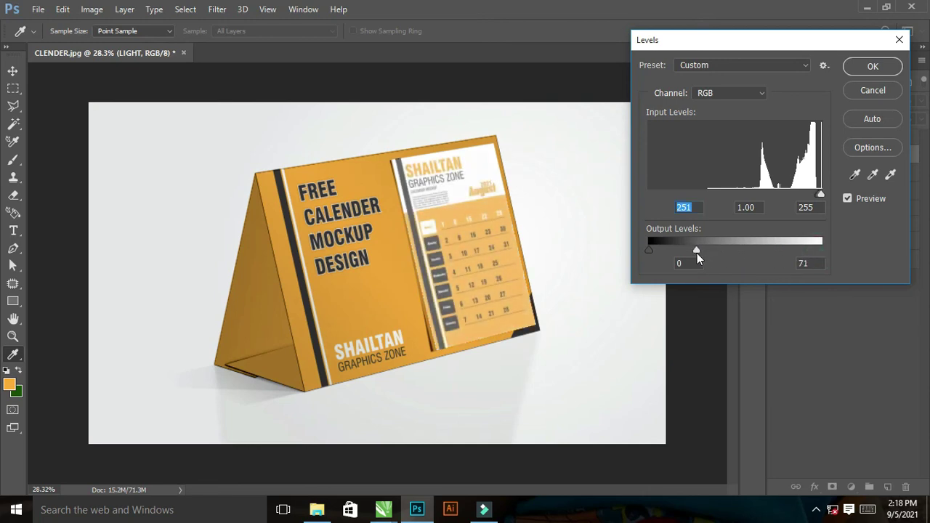
drag(819, 195, 810, 195)
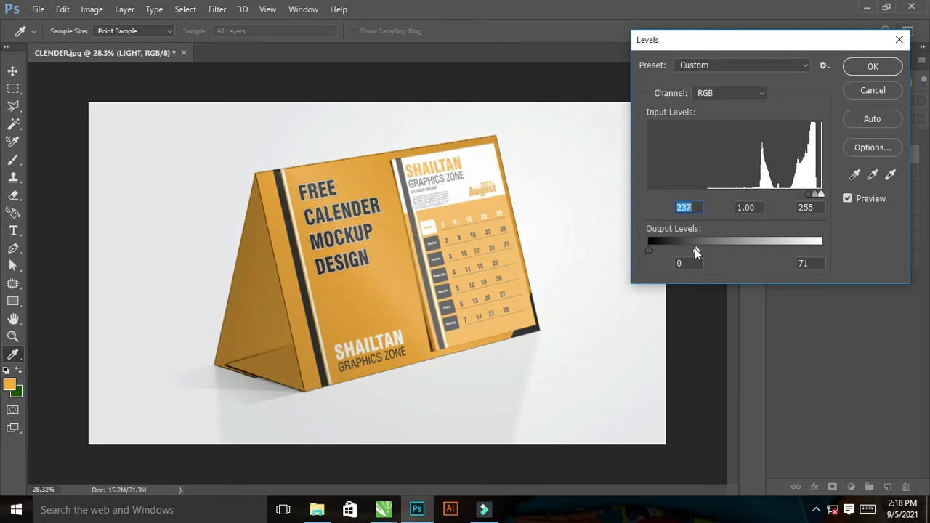
drag(687, 253, 678, 254)
click(677, 253)
click(679, 252)
drag(810, 196, 820, 198)
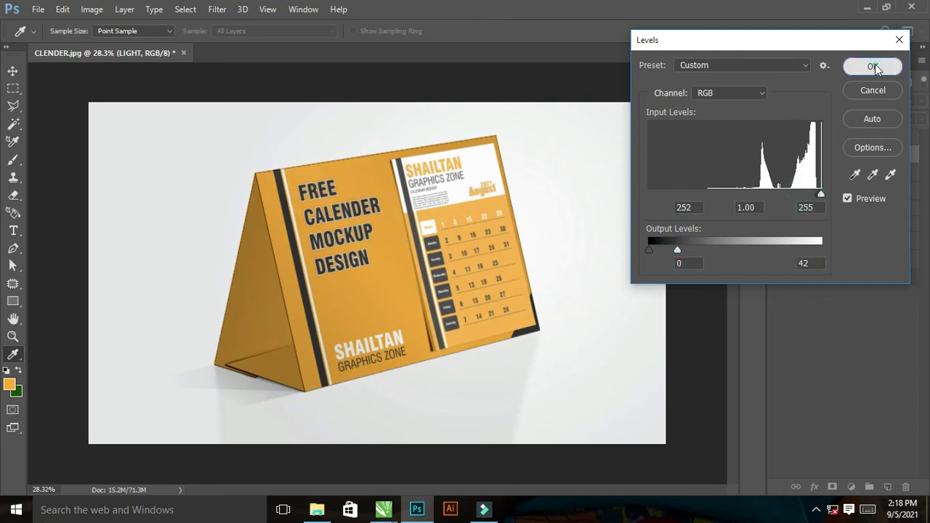
click(865, 67)
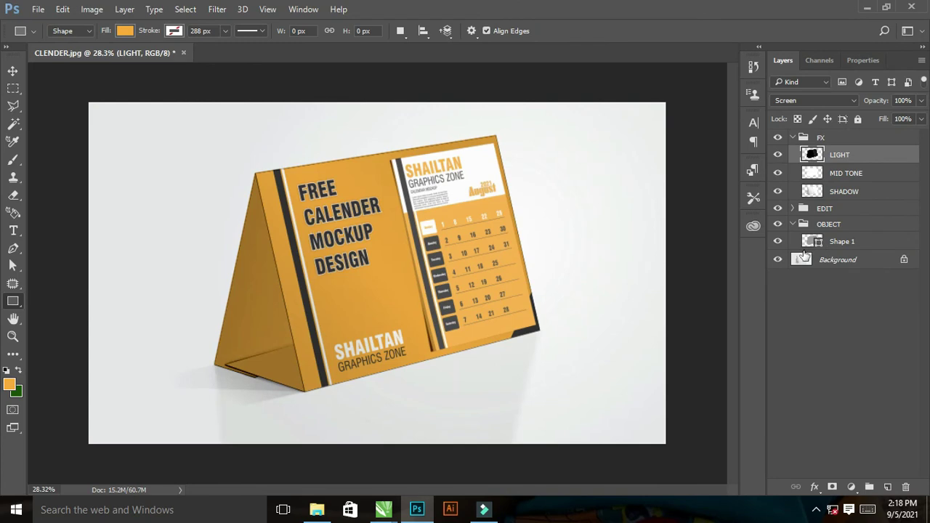
Select everything around the calendar by inverting the Shape 1 outline selection.
ctrl+click(812, 242)
click(837, 263)
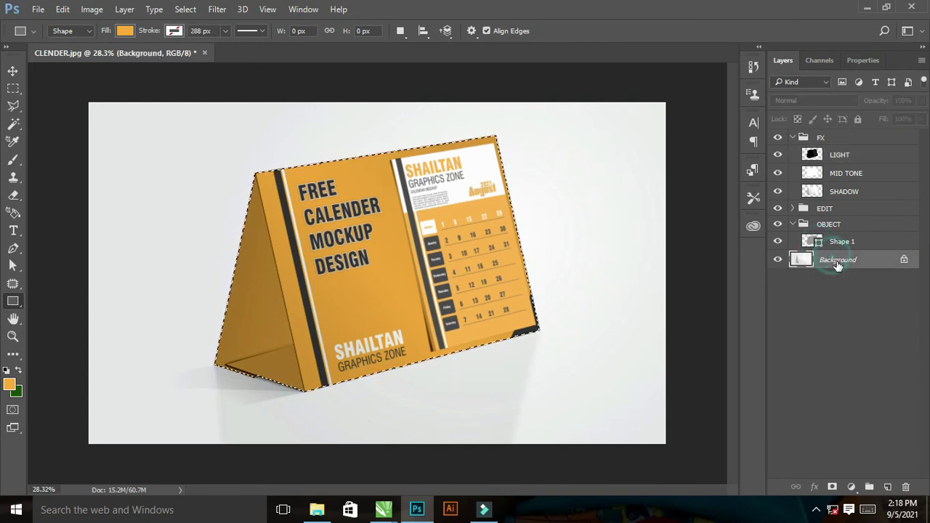
click(793, 137)
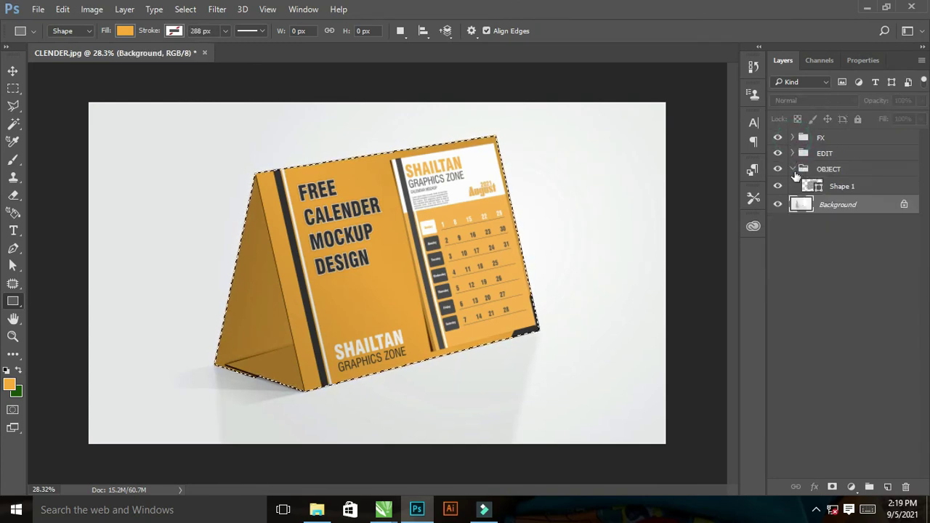
click(793, 168)
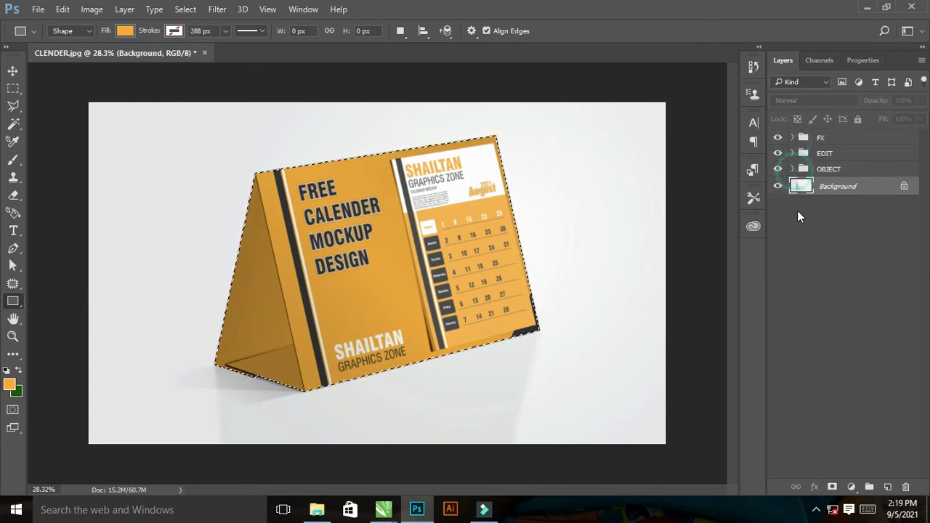
click(184, 9)
click(192, 61)
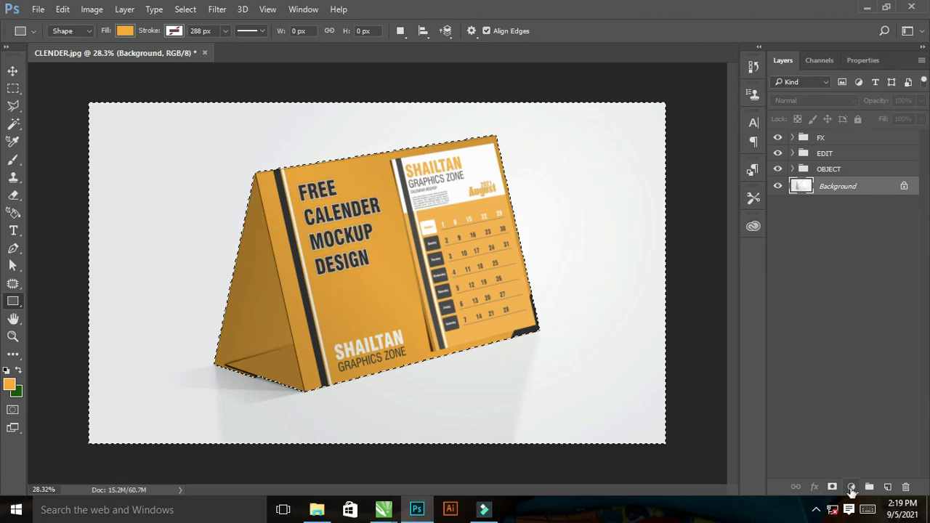
Fill the selected surroundings with a #eb9b21 orange solid colour layer.
click(852, 491)
click(799, 192)
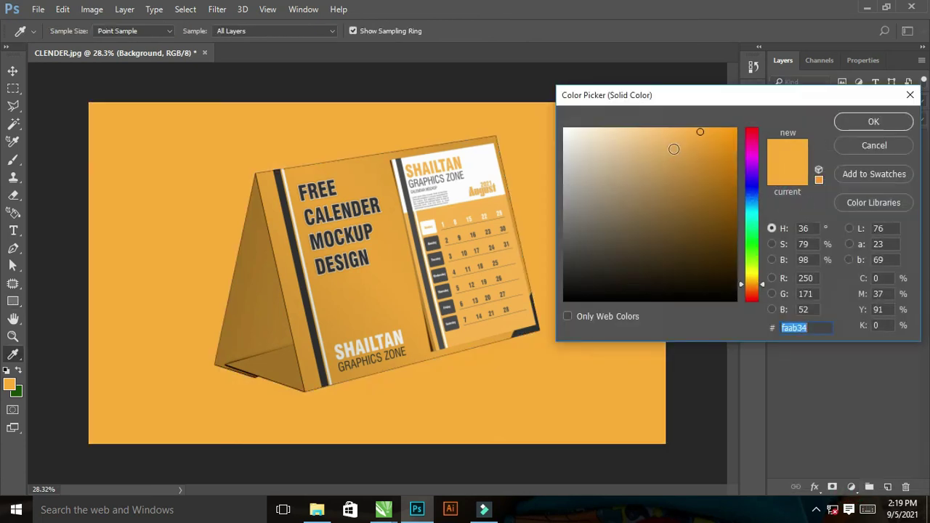
click(387, 269)
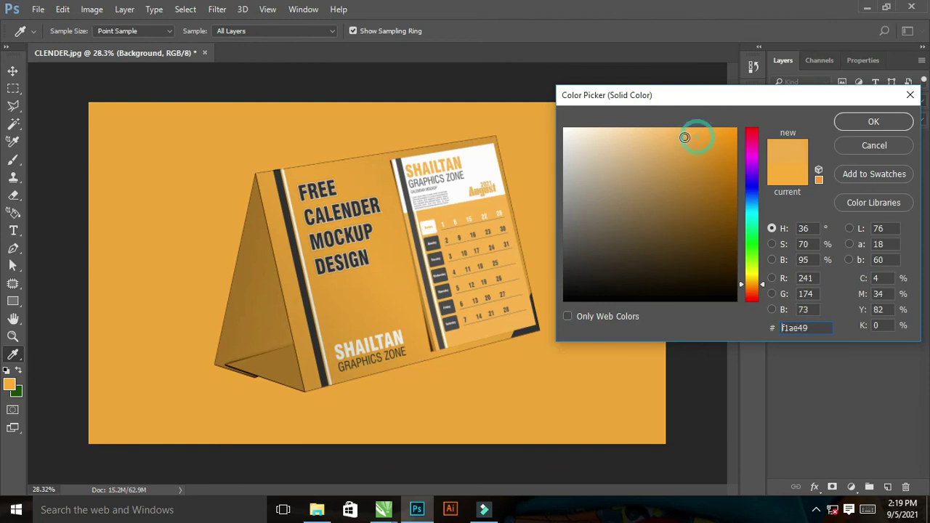
drag(696, 136, 712, 141)
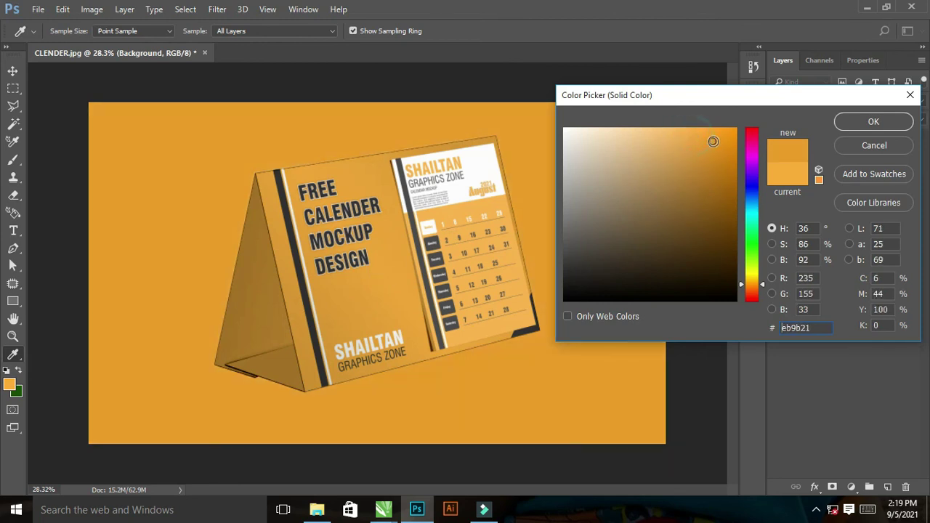
Confirm the orange fill colour and set Color Fill 1's blend mode to Linear Burn.
click(873, 122)
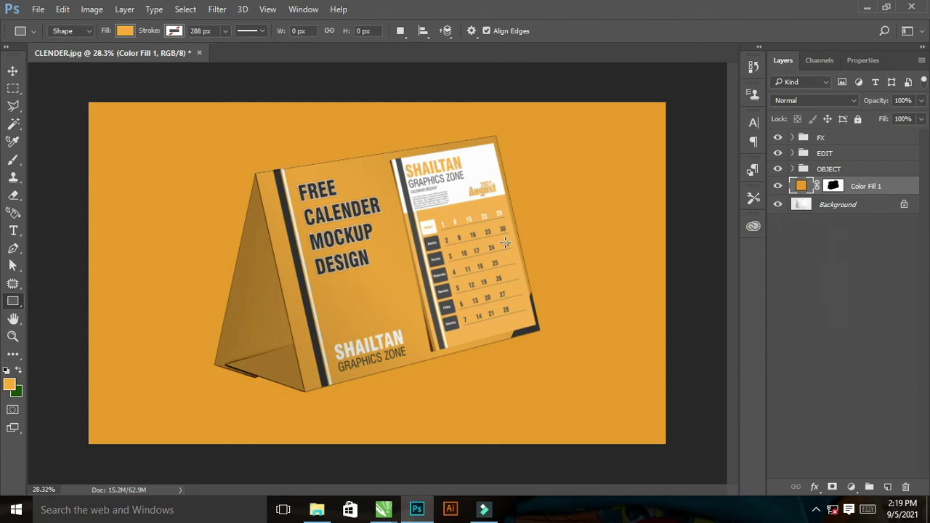
click(806, 101)
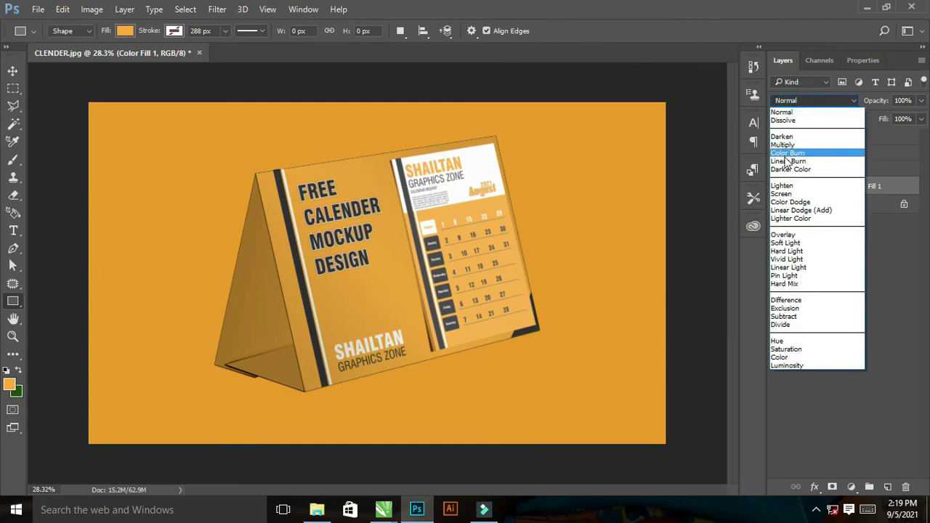
click(782, 159)
drag(455, 310, 505, 316)
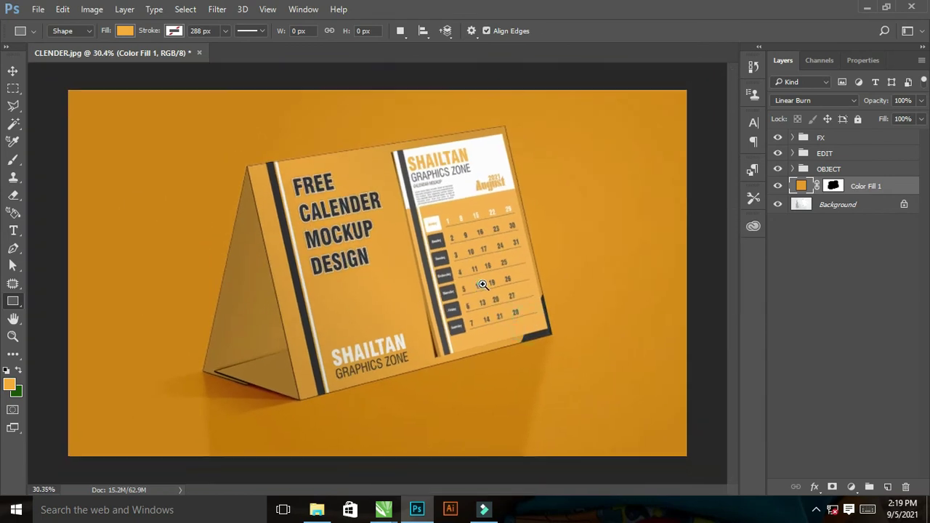
drag(483, 285, 429, 316)
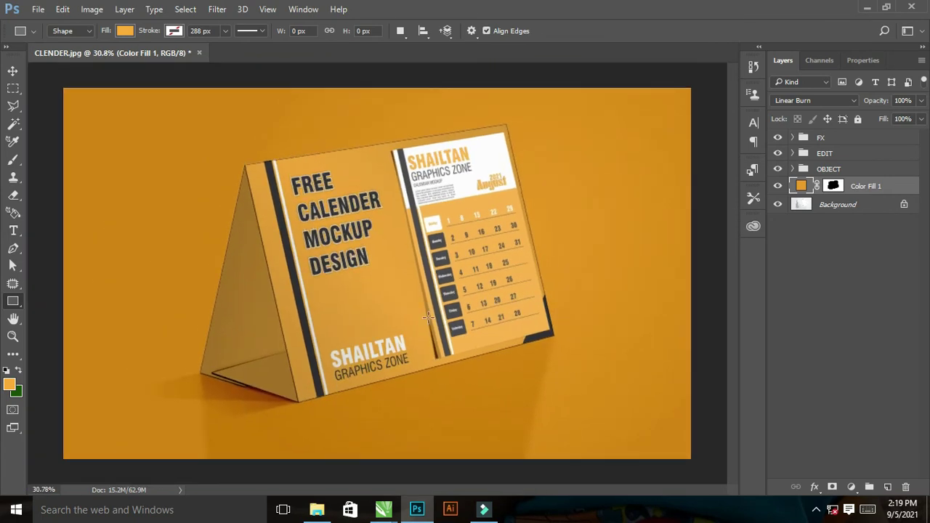
Re-pick the Color Fill 1 colour as a lighter orange, #f4b350.
double_click(801, 186)
mouse_move(681, 137)
mouse_down()
mouse_move(663, 126)
mouse_move(679, 136)
mouse_up()
click(670, 130)
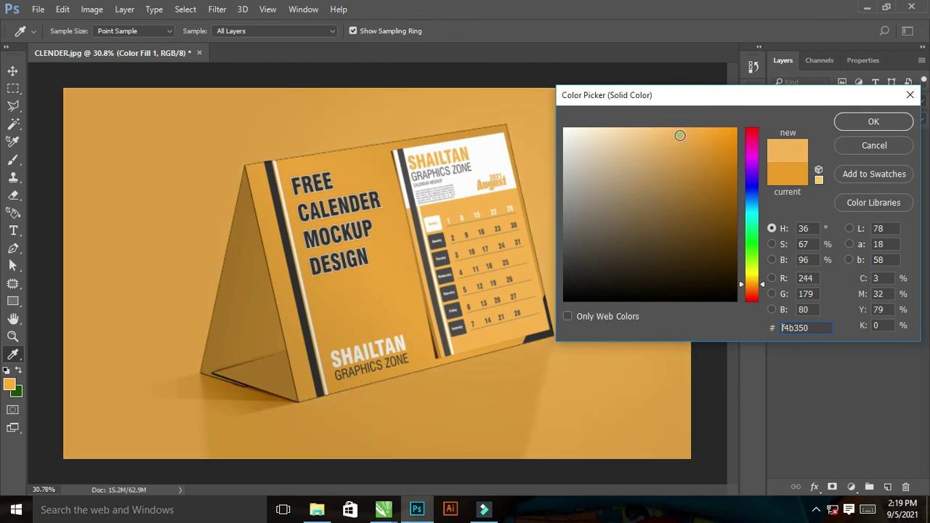
Apply the lighter orange #f4b350 to the Linear Burn background fill.
click(873, 121)
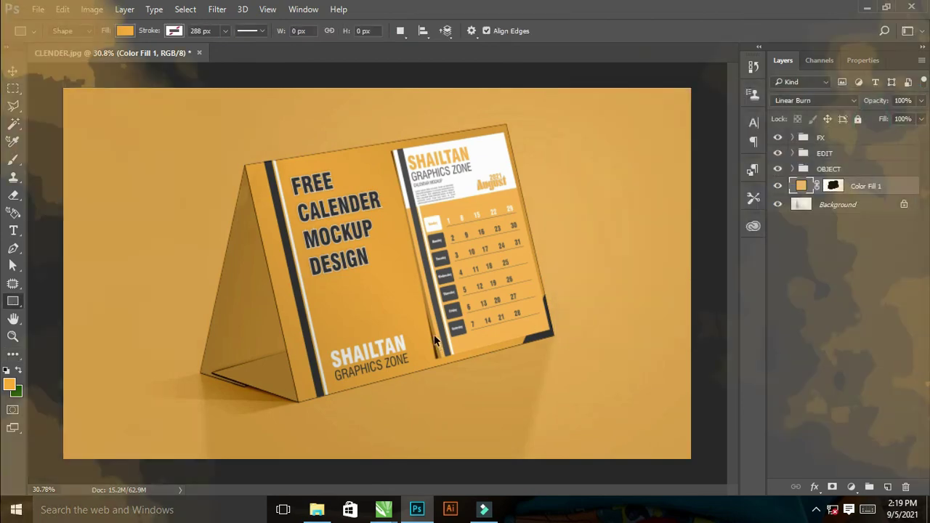